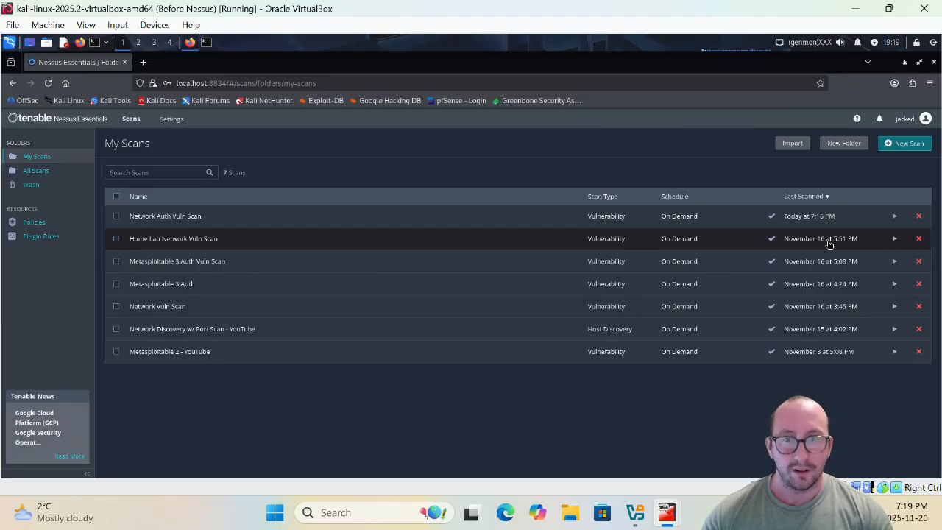
# - Open the Home Lab Network Vuln Scan results and look over its Vulnerabilities list
pyautogui.click(144, 242)
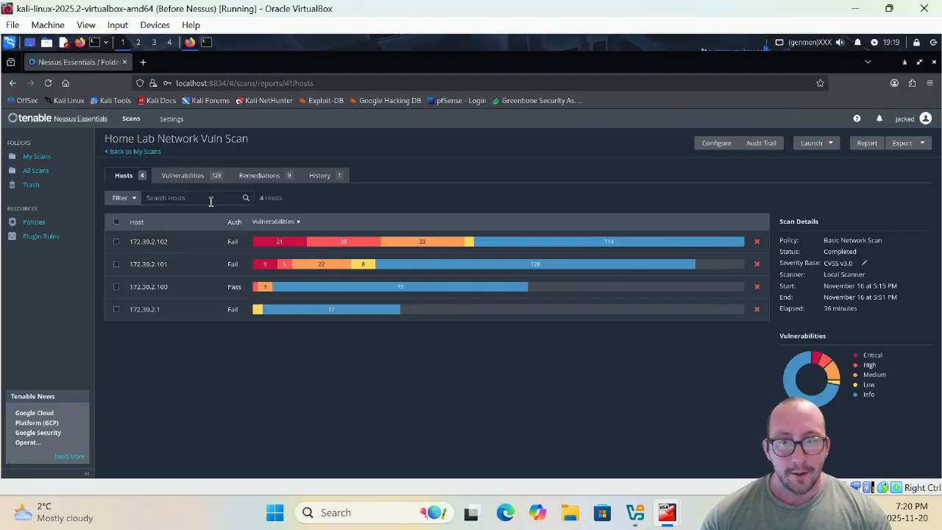
pyautogui.click(205, 176)
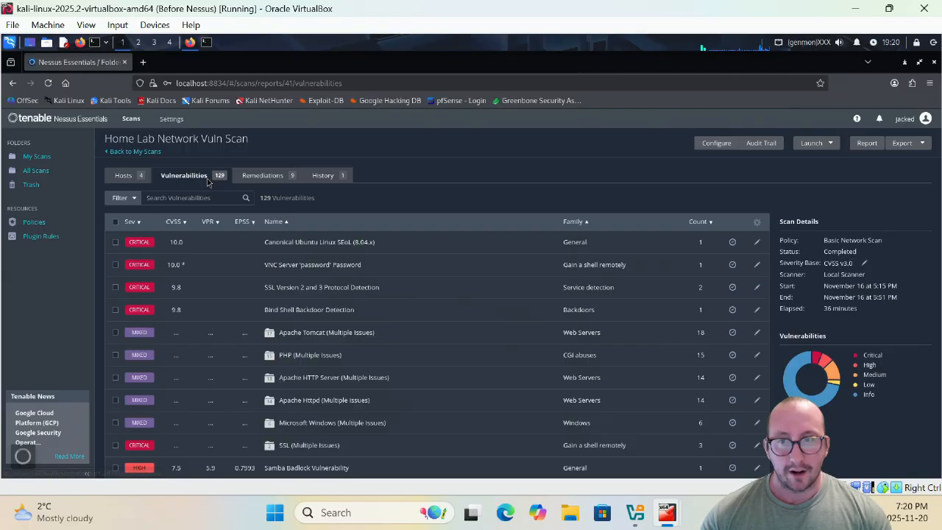
pyautogui.click(125, 175)
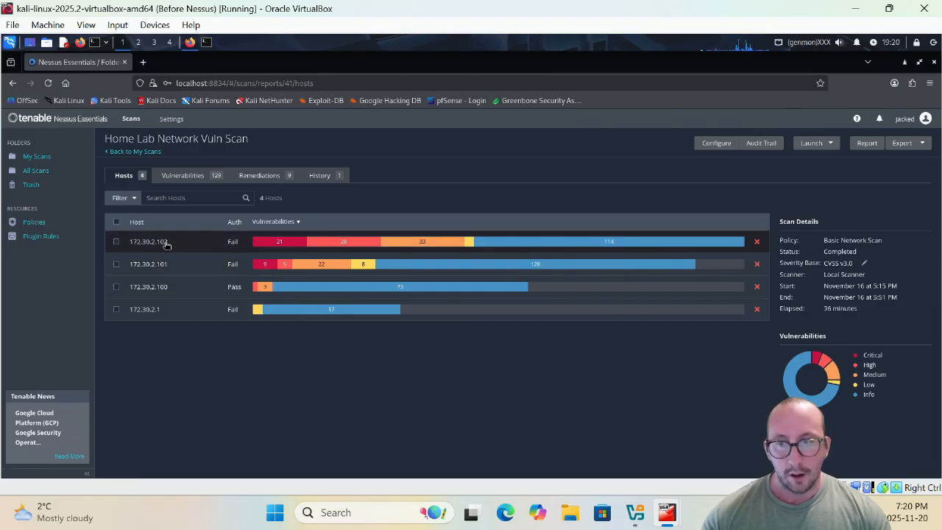
# - Review the findings for host 172.30.2.102, then return to the scan's host list
pyautogui.click(166, 248)
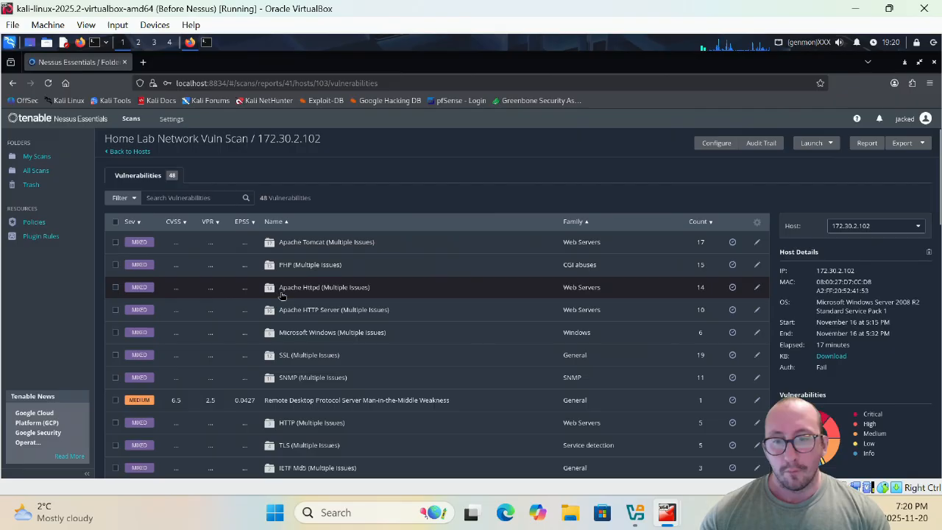
pyautogui.scroll(-1, 396, 318)
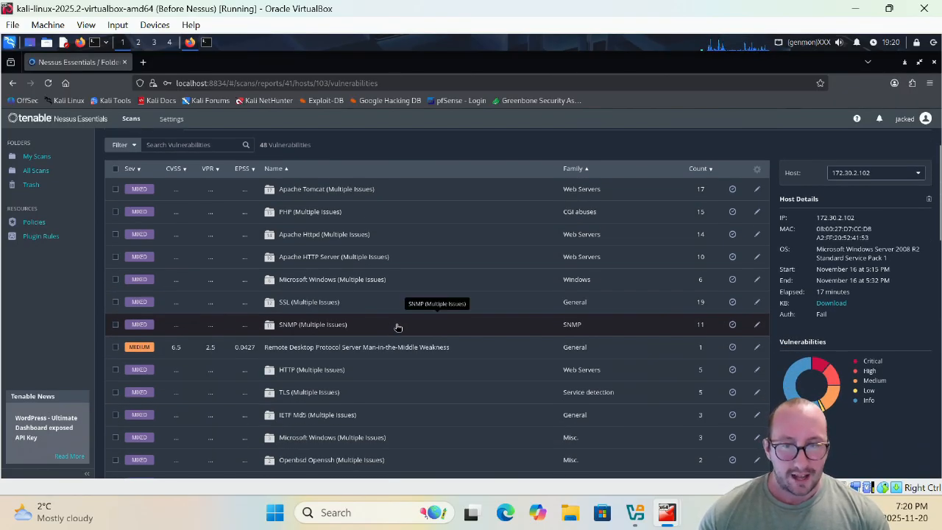
pyautogui.scroll(-1, 396, 318)
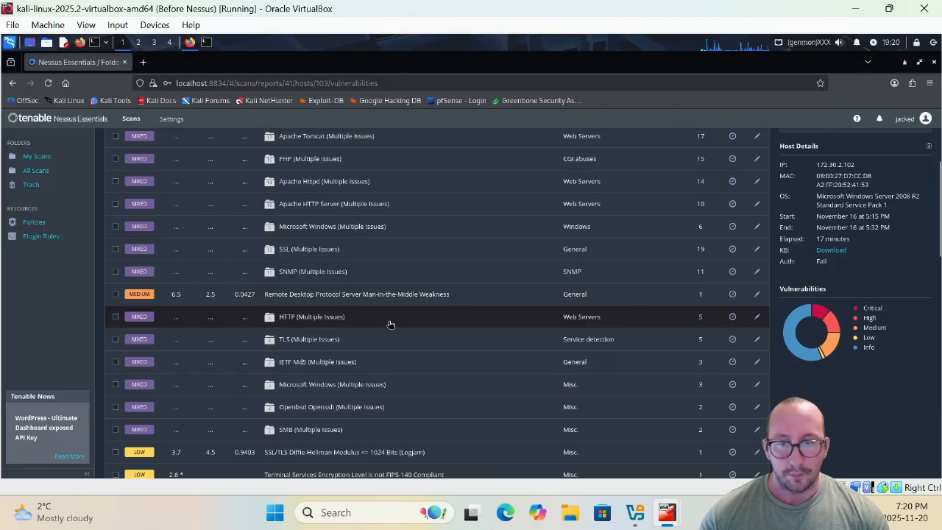
pyautogui.scroll(2, 388, 321)
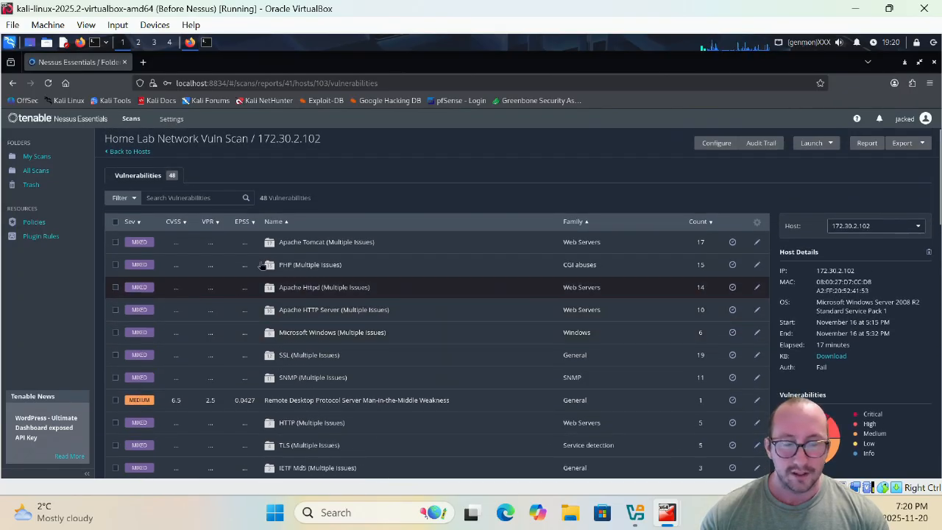
pyautogui.click(132, 156)
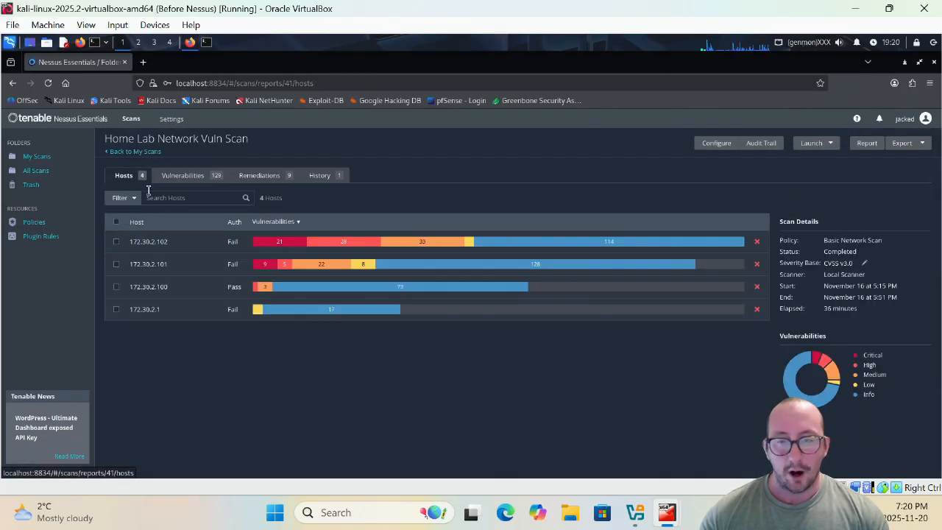
# - Go back to My Scans and start a new scan from the template gallery
pyautogui.click(148, 153)
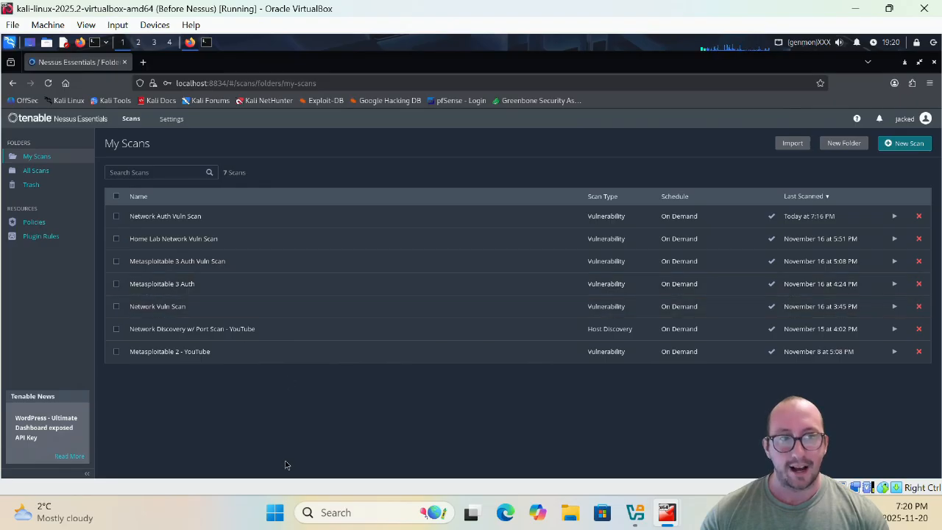
pyautogui.click(905, 144)
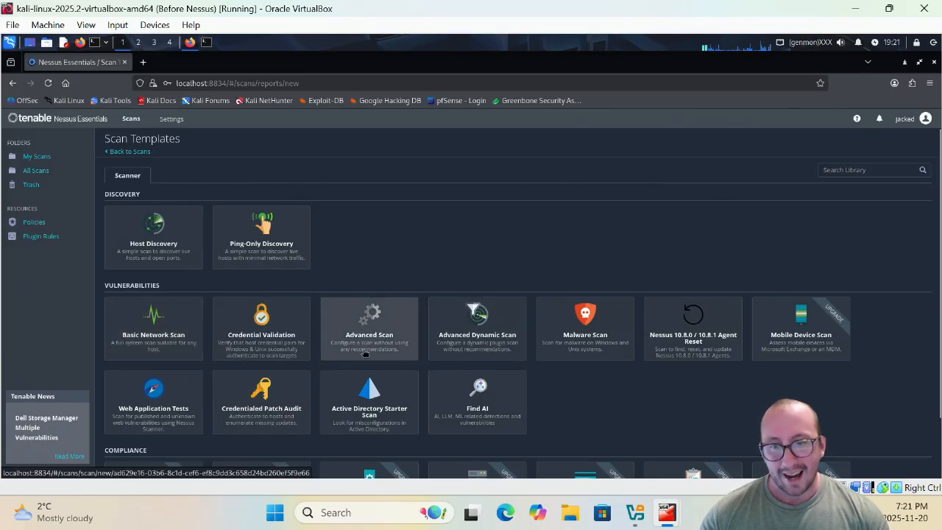
# - Create an Advanced Scan named 'Homelab Auth Network Vuln Scan - YouTube' targeting 172.30.2.1/24
pyautogui.click(398, 332)
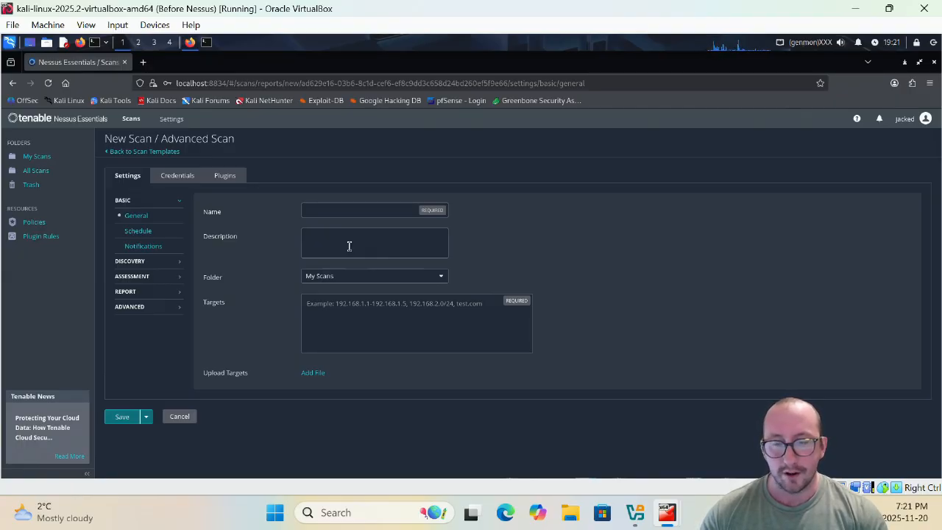
pyautogui.click(374, 214)
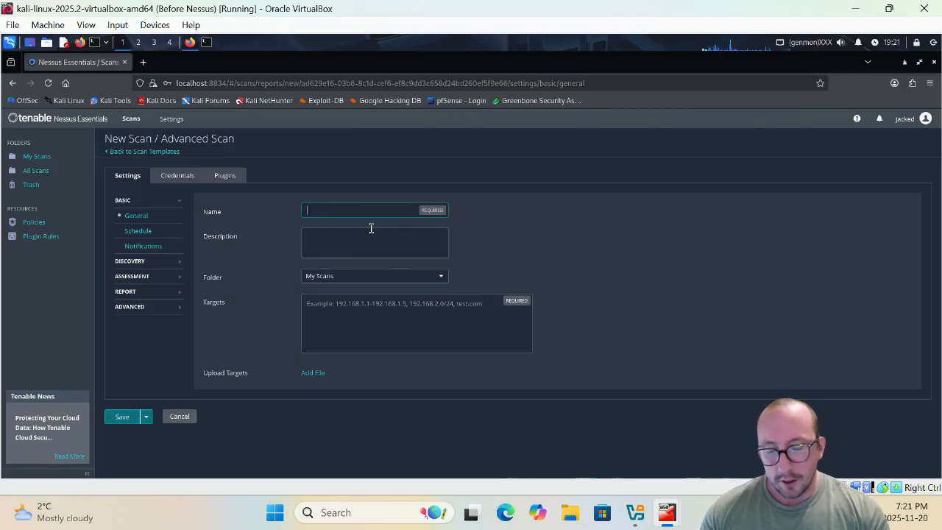
pyautogui.write('Hom')
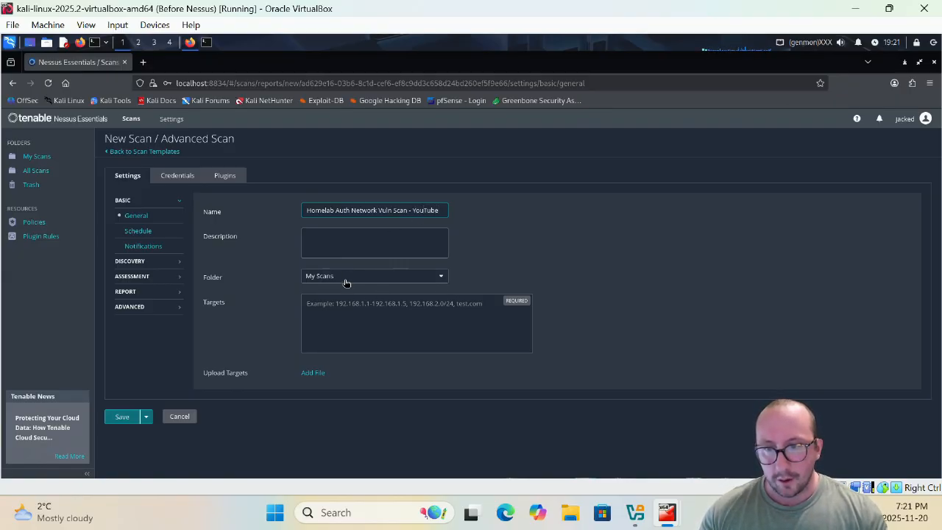
pyautogui.write('172.30.2.1/24')
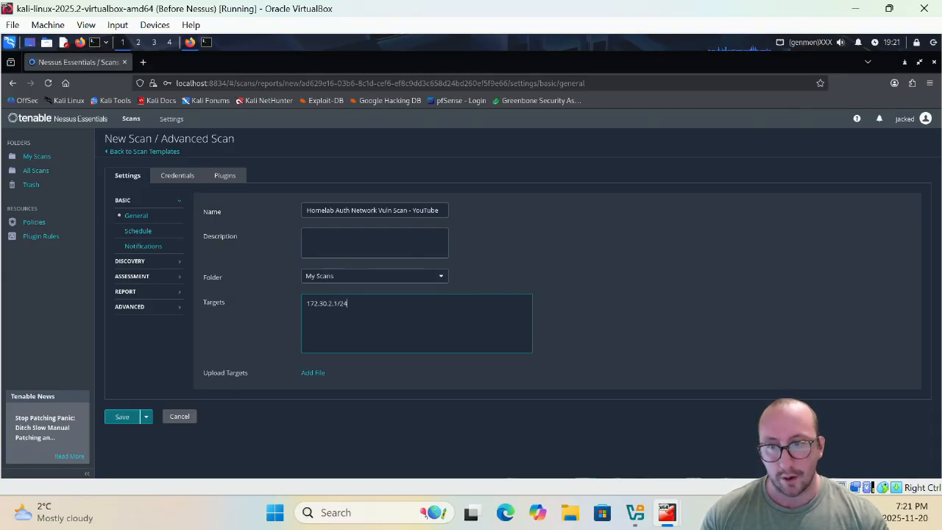
# - Add a Windows host credential to the scan using the Password authentication method
pyautogui.click(185, 180)
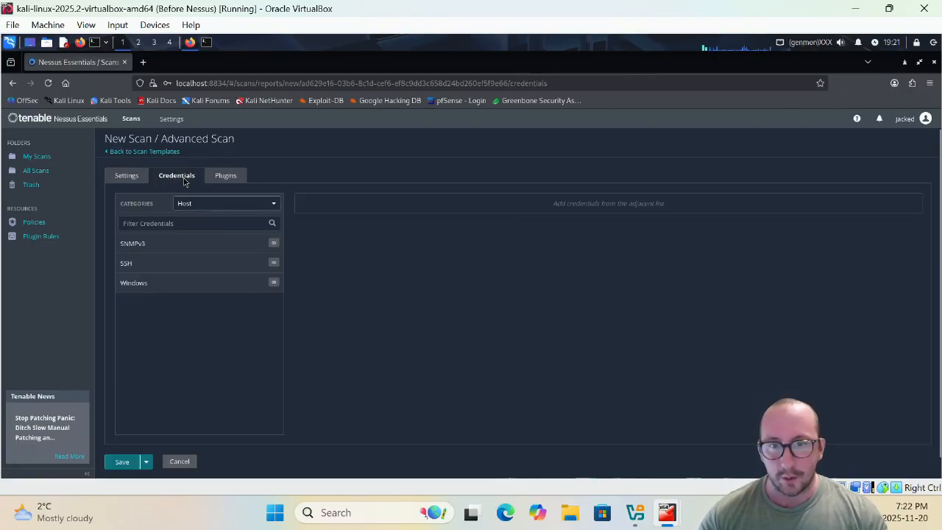
pyautogui.click(135, 288)
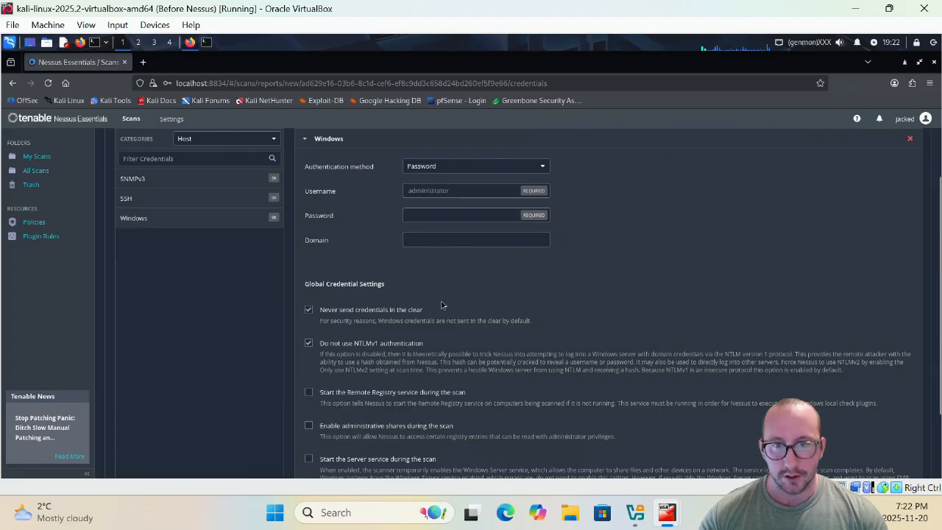
pyautogui.scroll(-1, 462, 301)
pyautogui.scroll(3, 458, 296)
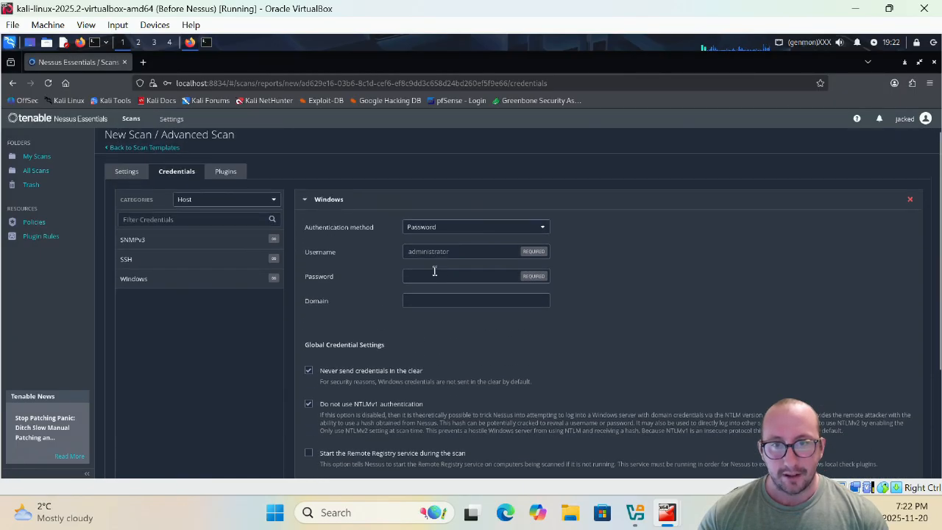
pyautogui.click(456, 227)
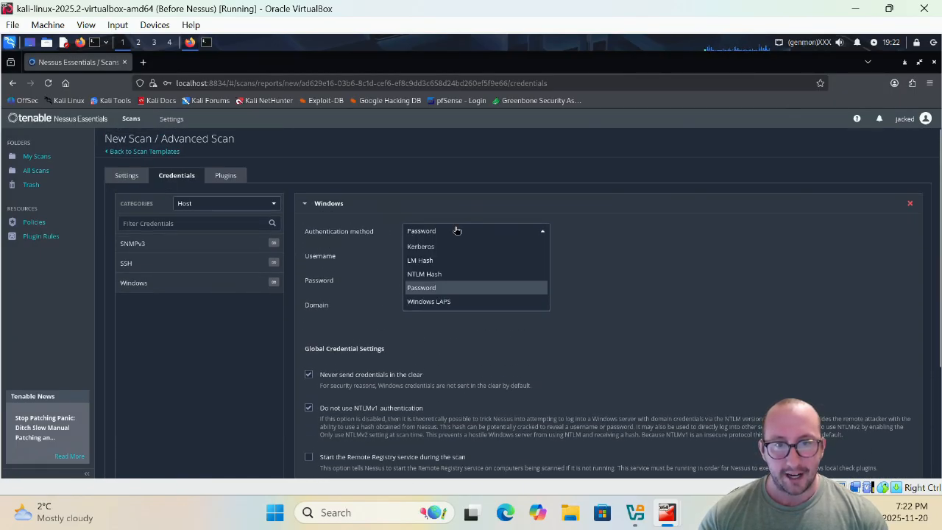
pyautogui.click(456, 230)
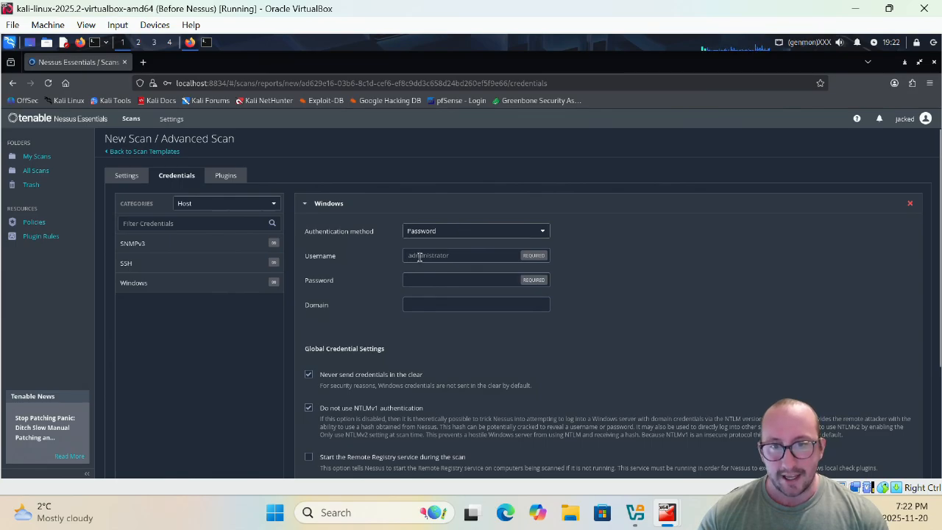
# - Enter the administrator username and the account password, leaving Domain blank
pyautogui.click(457, 256)
pyautogui.write('ad')
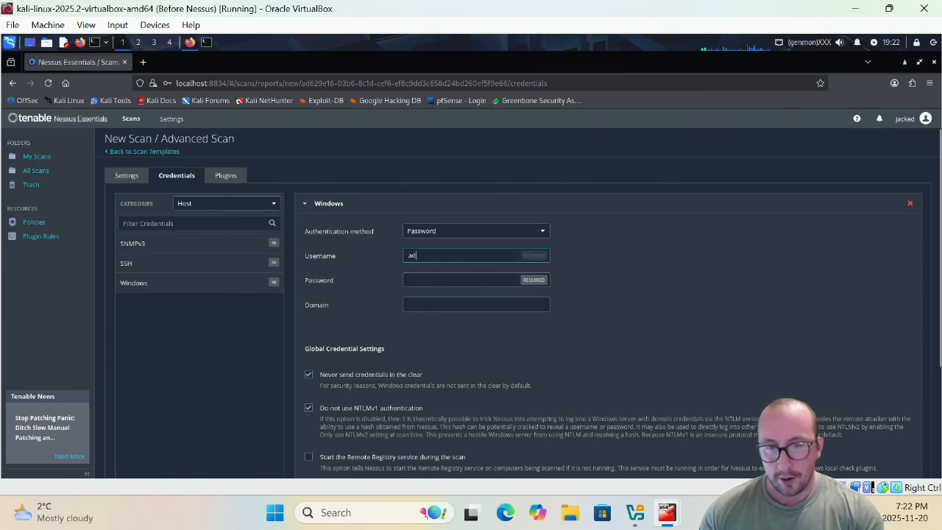
pyautogui.write('ministrator')
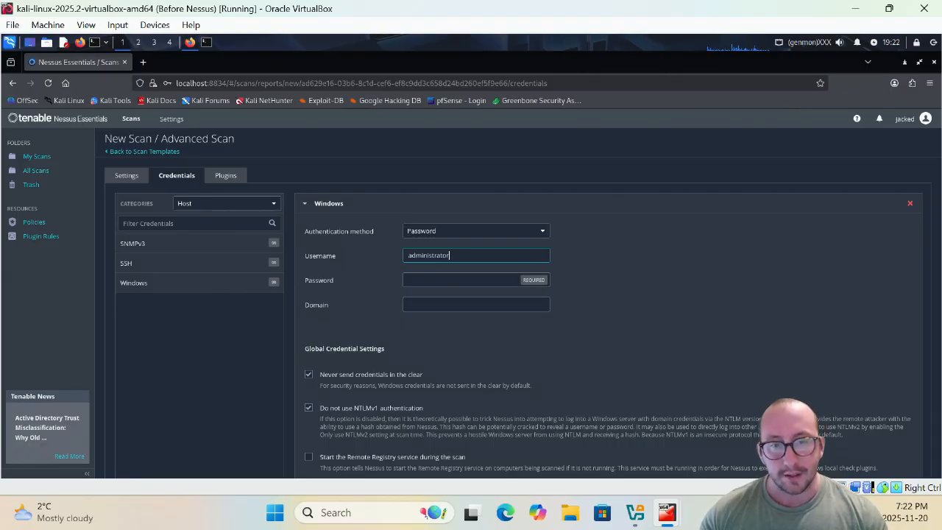
pyautogui.click(497, 281)
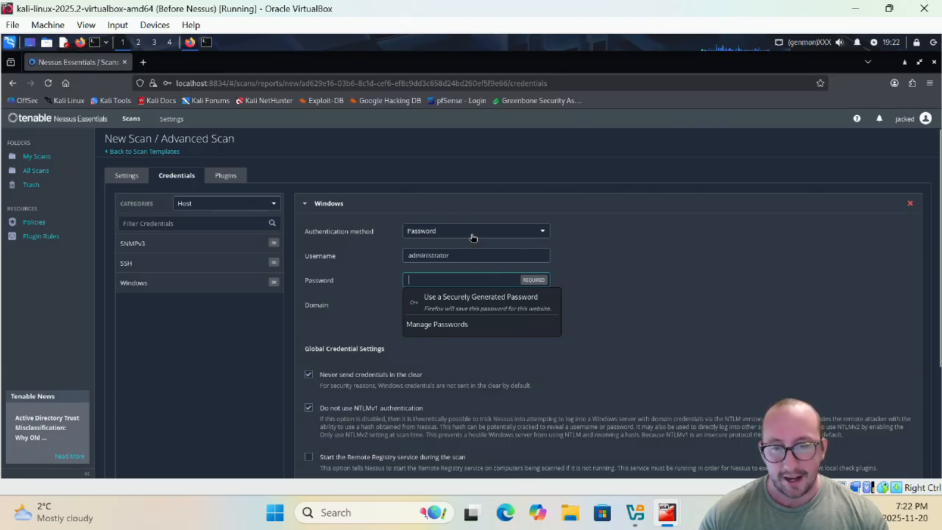
pyautogui.write('P')
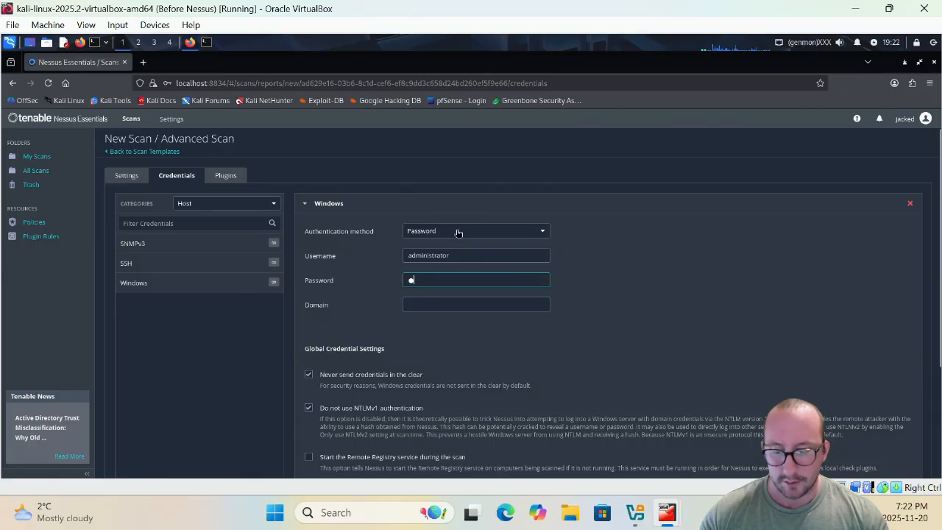
pyautogui.write('asswor')
pyautogui.press('Tab')
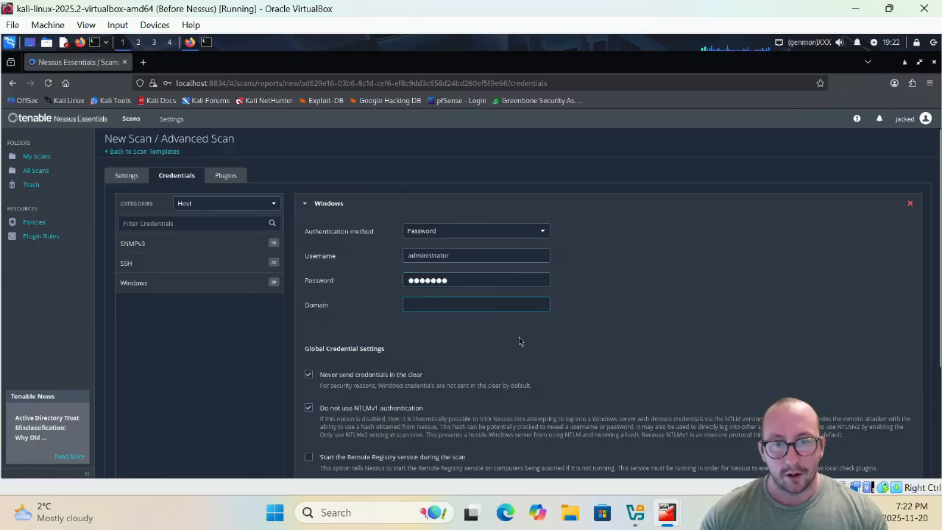
pyautogui.scroll(-3, 521, 342)
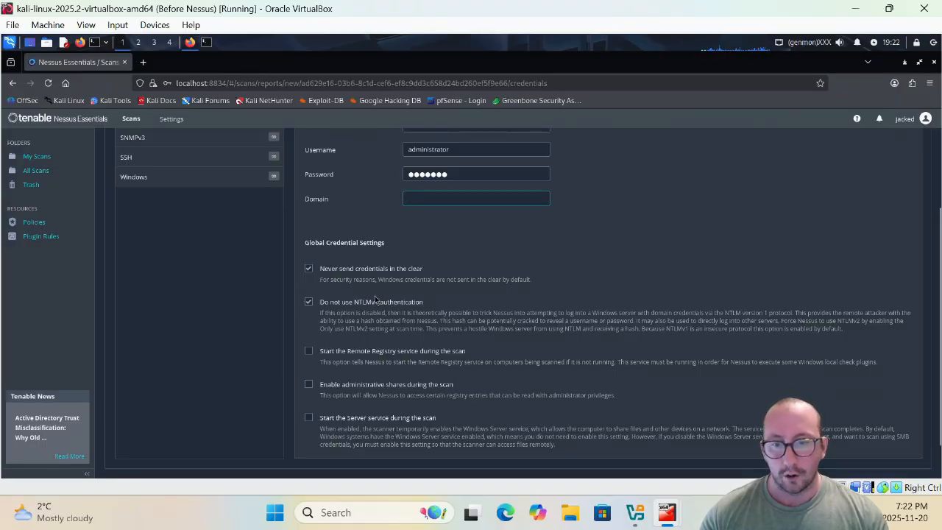
pyautogui.scroll(3, 377, 309)
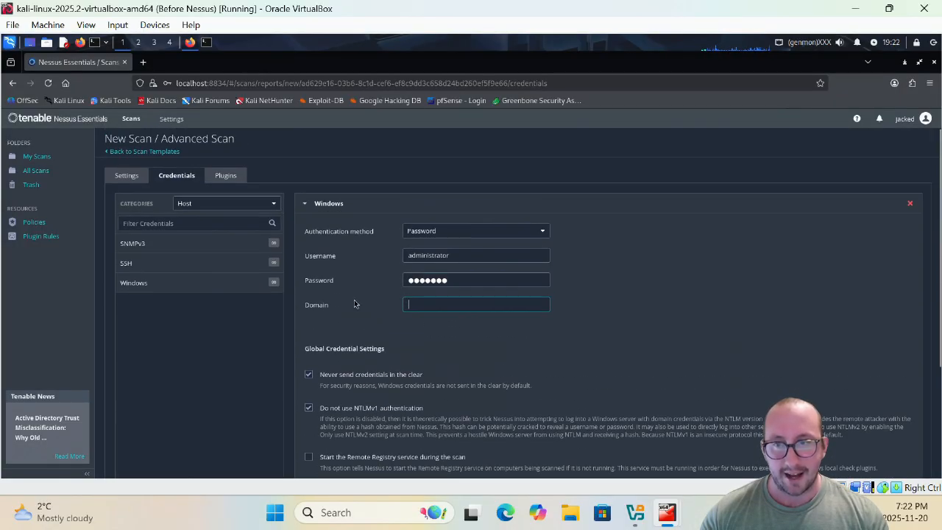
# - Add an SSH credential with password authentication, entering the SSH username and password
pyautogui.click(304, 206)
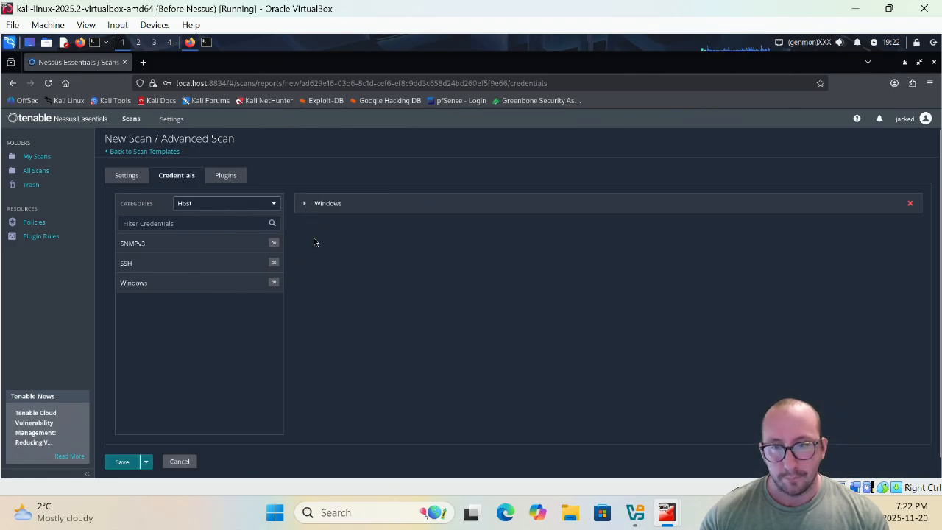
pyautogui.click(215, 262)
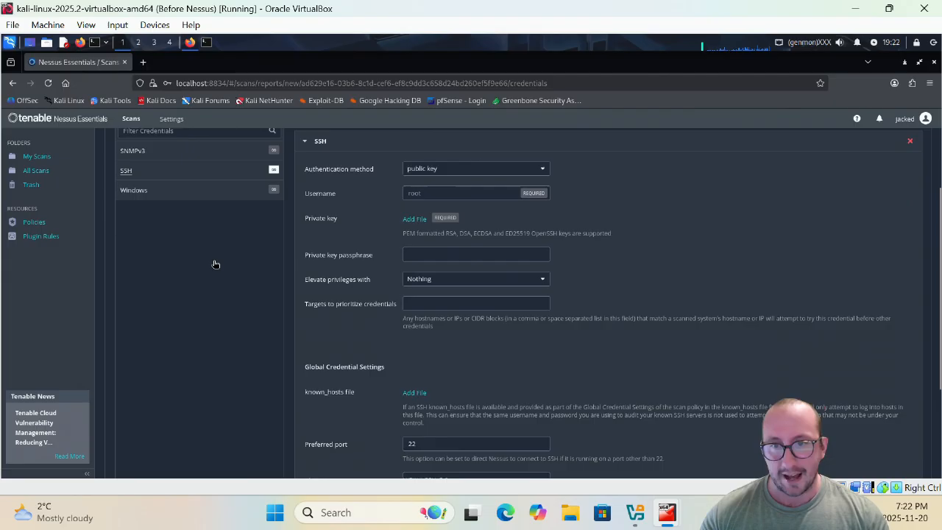
pyautogui.scroll(3, 279, 300)
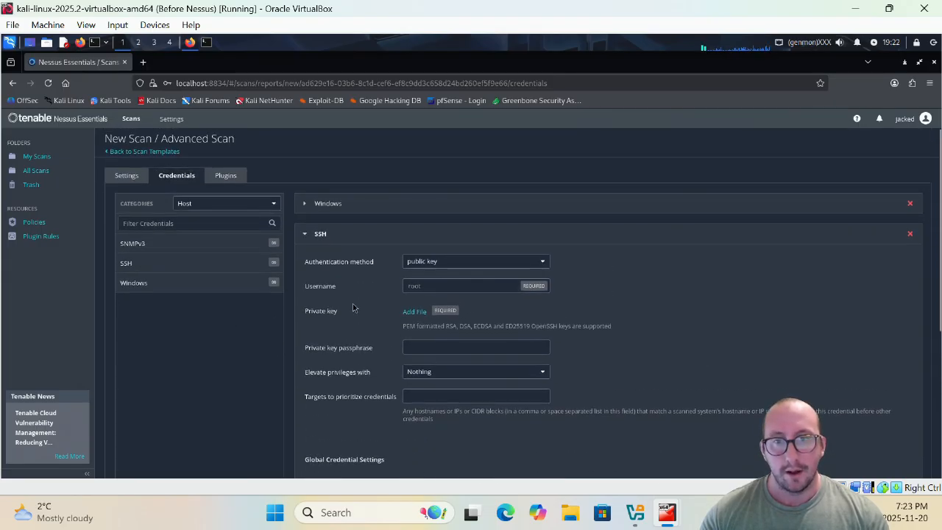
pyautogui.click(451, 263)
pyautogui.click(442, 304)
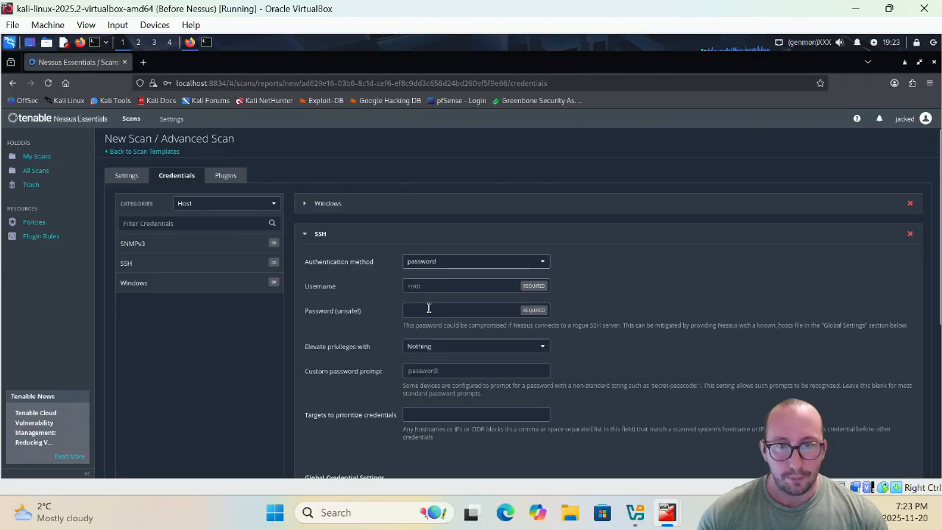
pyautogui.click(440, 286)
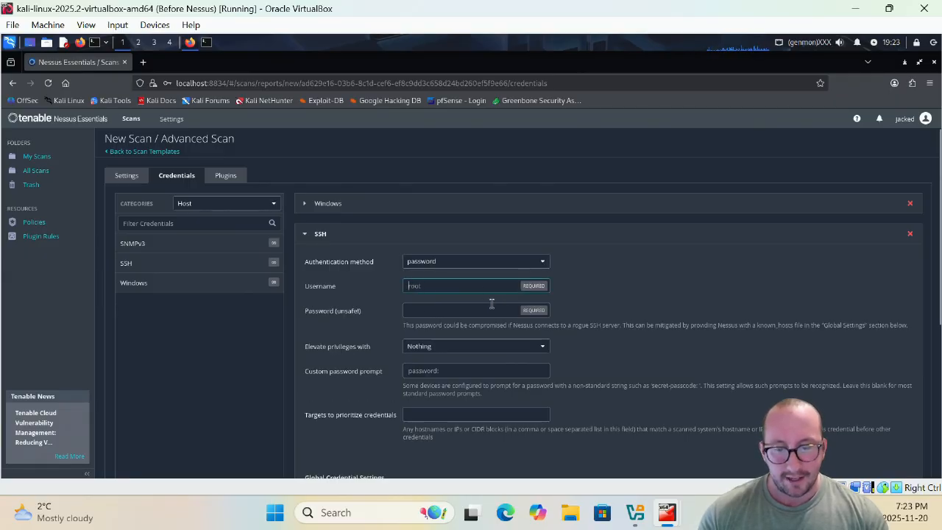
pyautogui.write('ms')
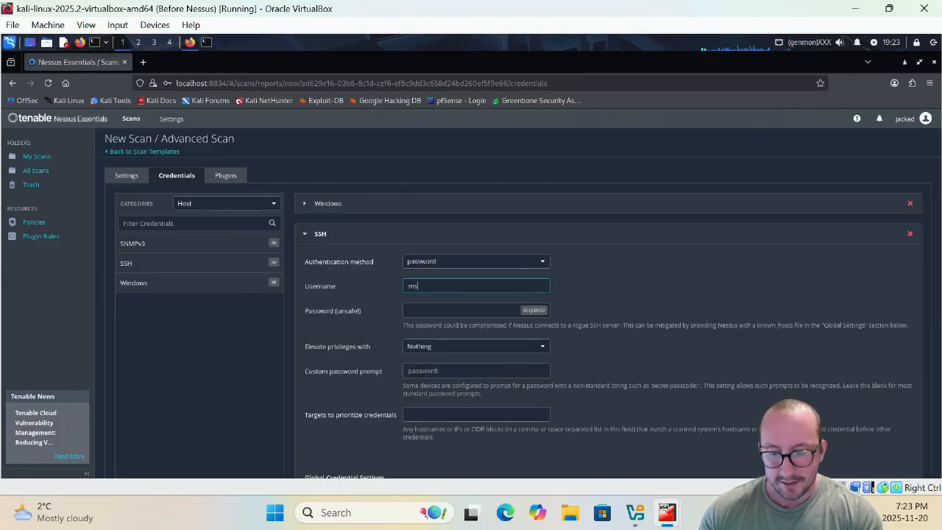
pyautogui.write('fadmin')
pyautogui.press('Tab')
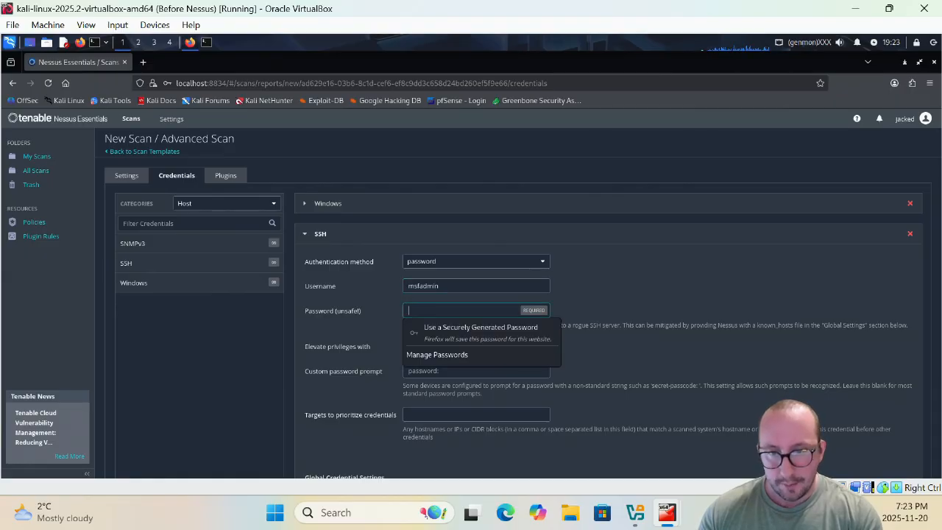
pyautogui.write('msf')
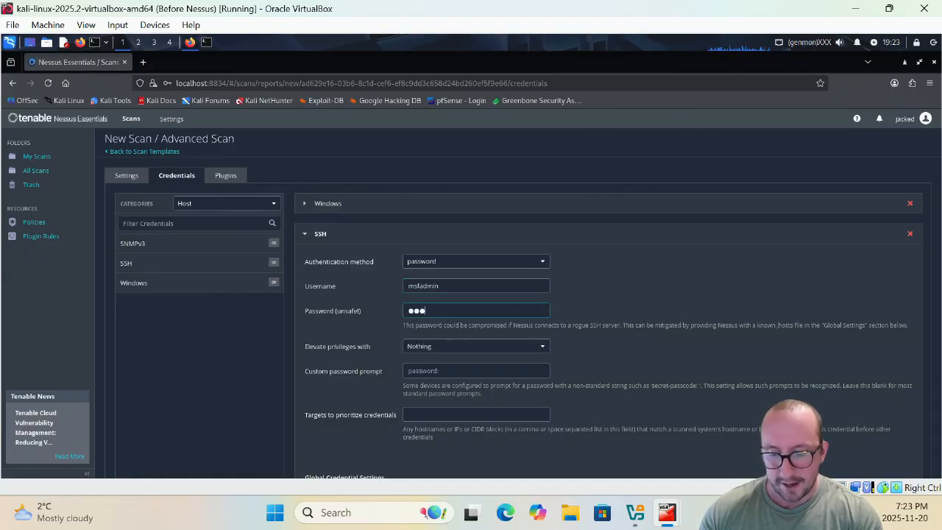
pyautogui.write('admin')
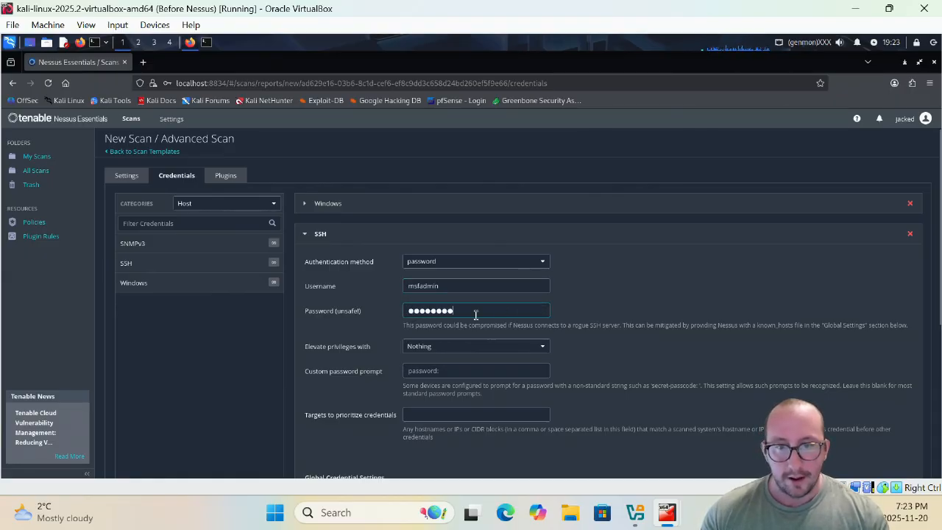
# - Set SSH privilege elevation to sudo, entering the sudo user and sudo password
pyautogui.click(438, 350)
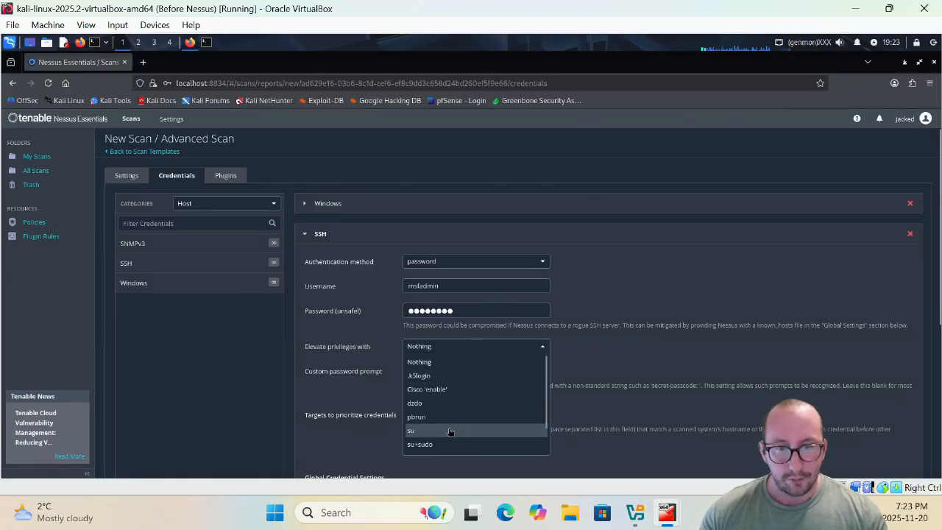
pyautogui.scroll(-1, 449, 435)
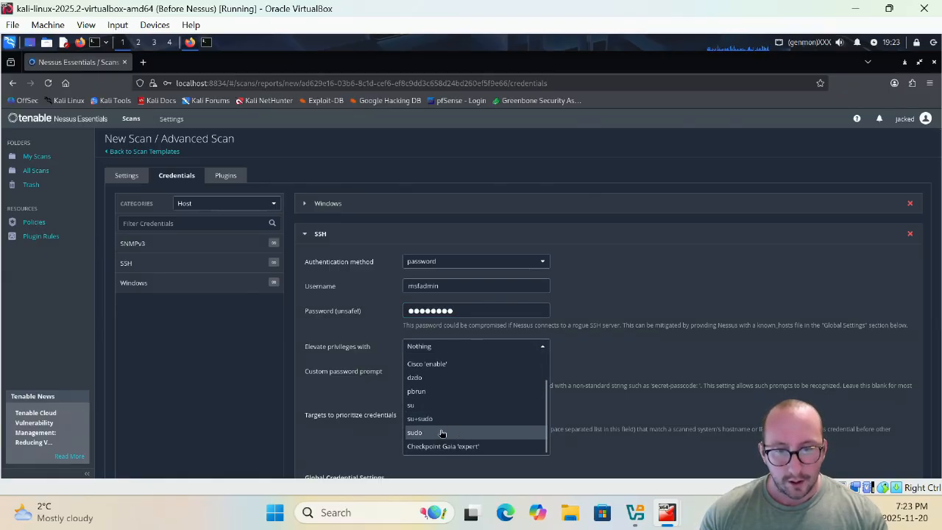
pyautogui.click(442, 433)
pyautogui.click(437, 370)
pyautogui.write('msf')
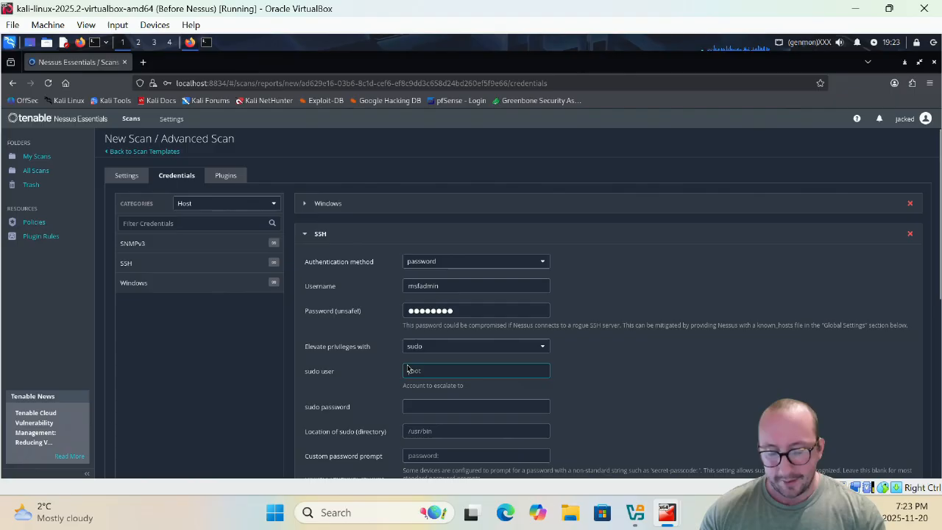
pyautogui.write('admin')
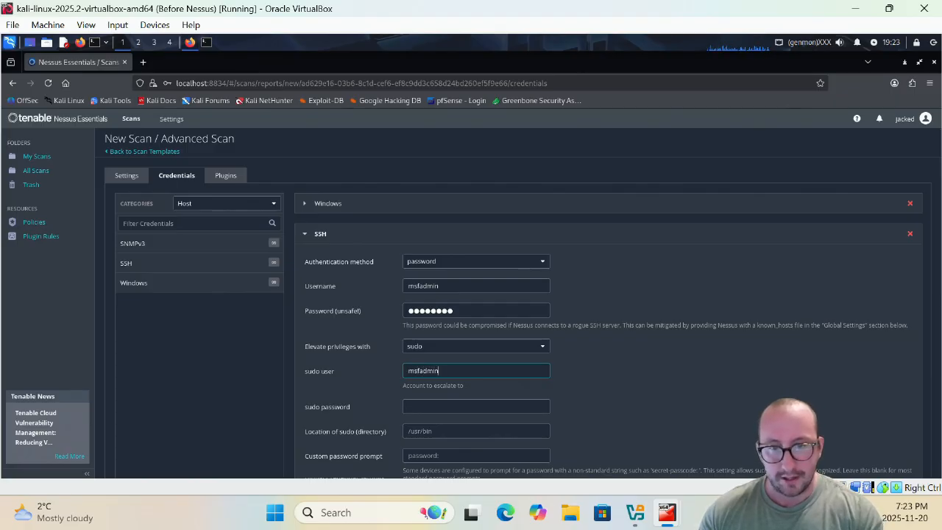
pyautogui.click(426, 405)
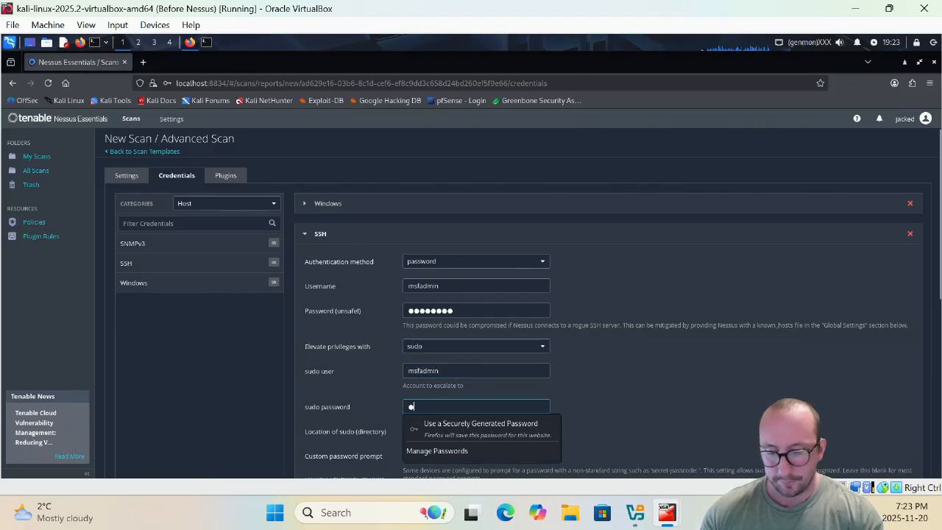
pyautogui.write('msfadmin')
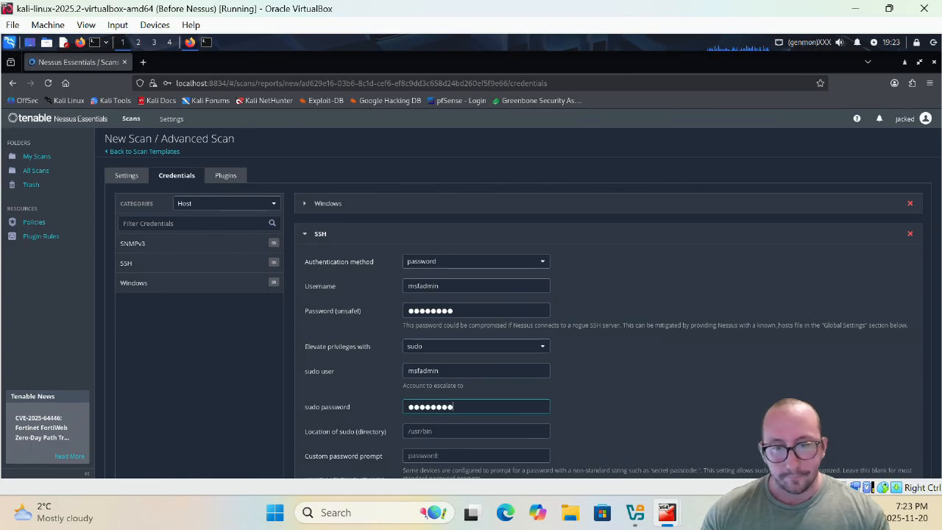
pyautogui.scroll(-1, 380, 428)
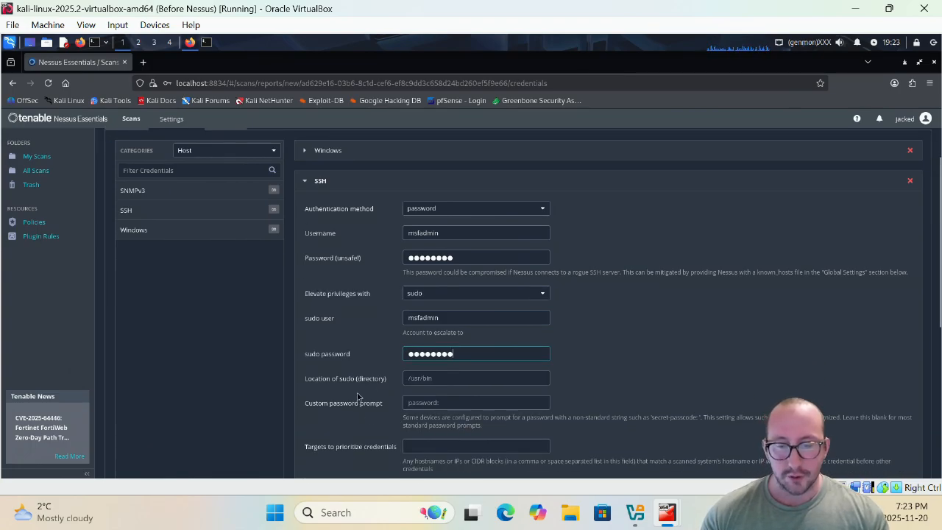
pyautogui.scroll(-1, 494, 395)
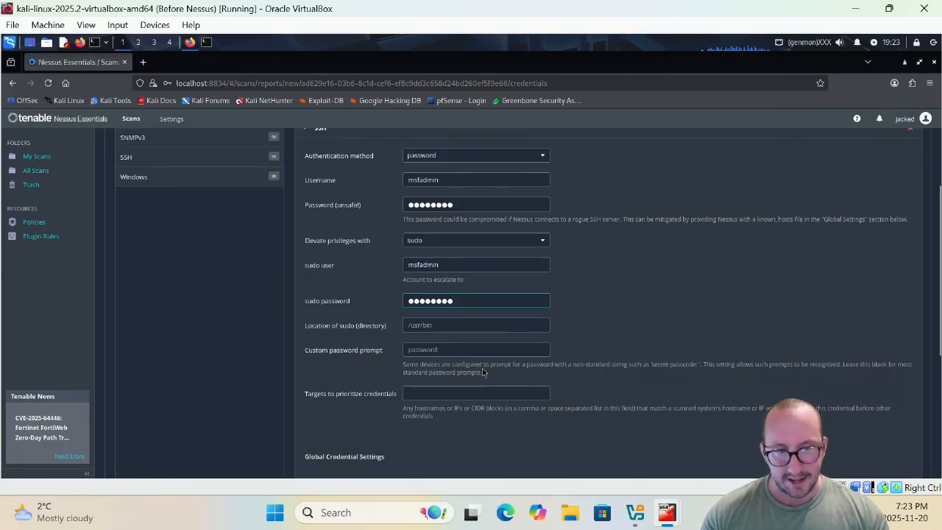
pyautogui.scroll(-3, 483, 372)
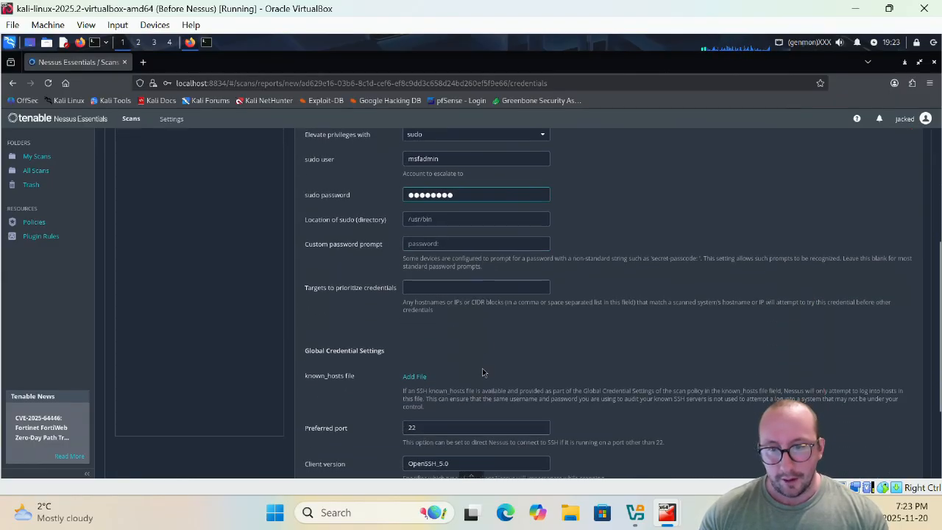
pyautogui.scroll(-2, 483, 371)
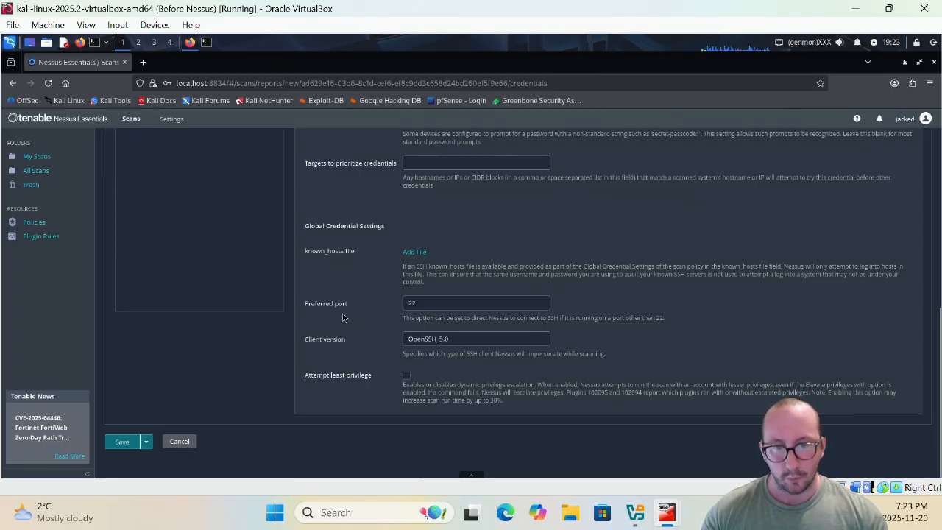
pyautogui.scroll(3, 342, 317)
pyautogui.scroll(-2, 455, 417)
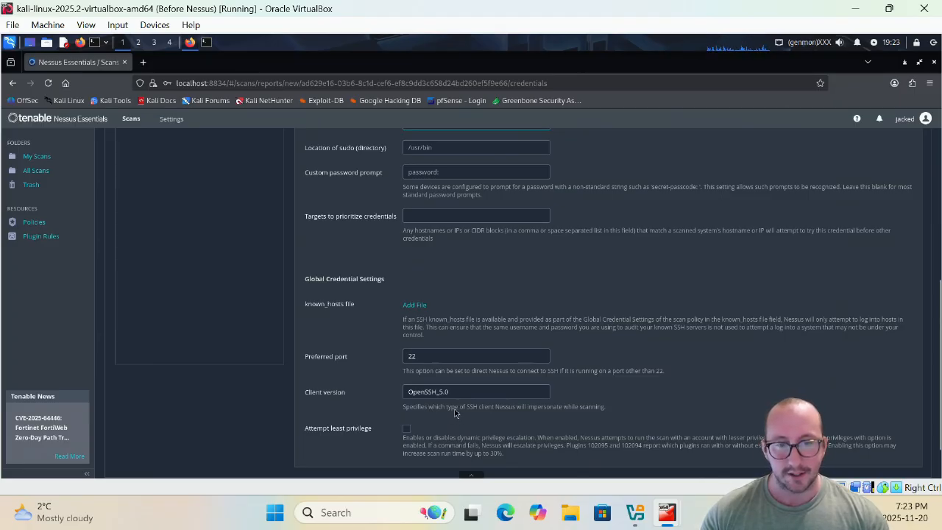
pyautogui.scroll(4, 456, 414)
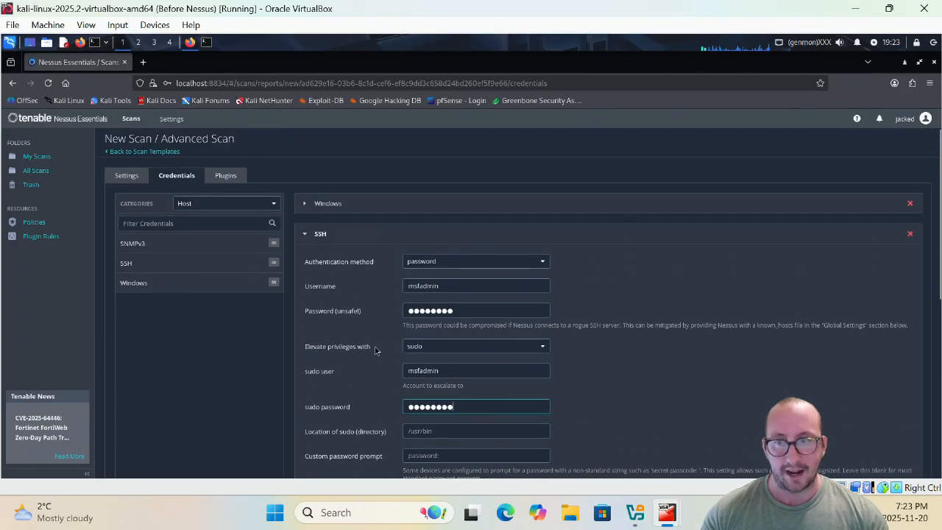
pyautogui.click(308, 241)
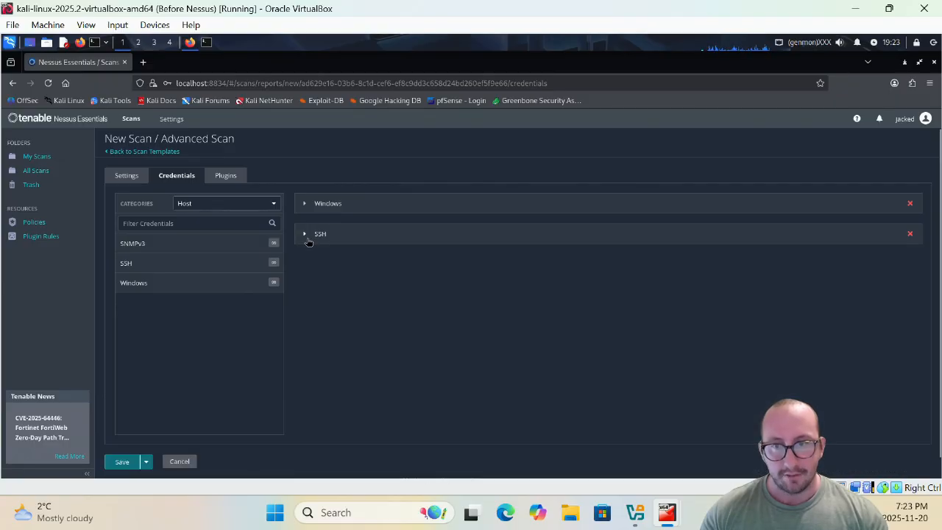
pyautogui.click(225, 176)
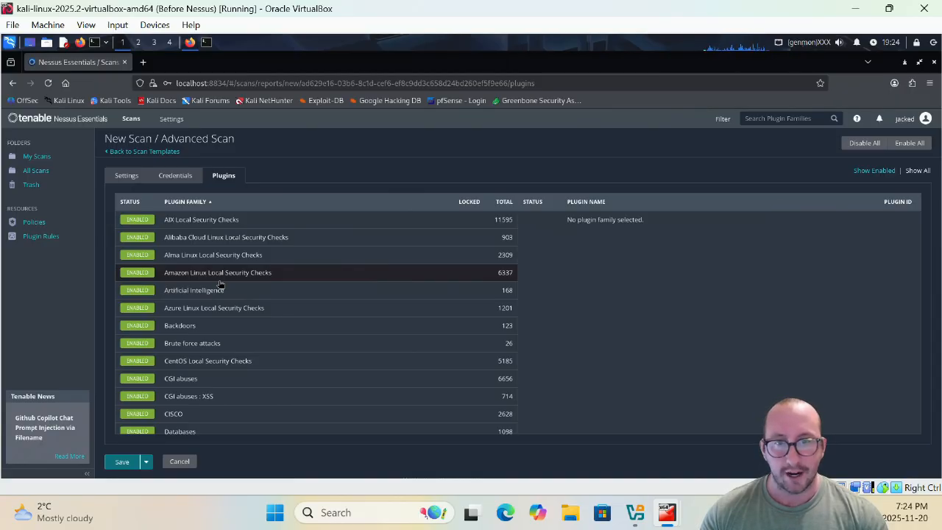
pyautogui.click(224, 346)
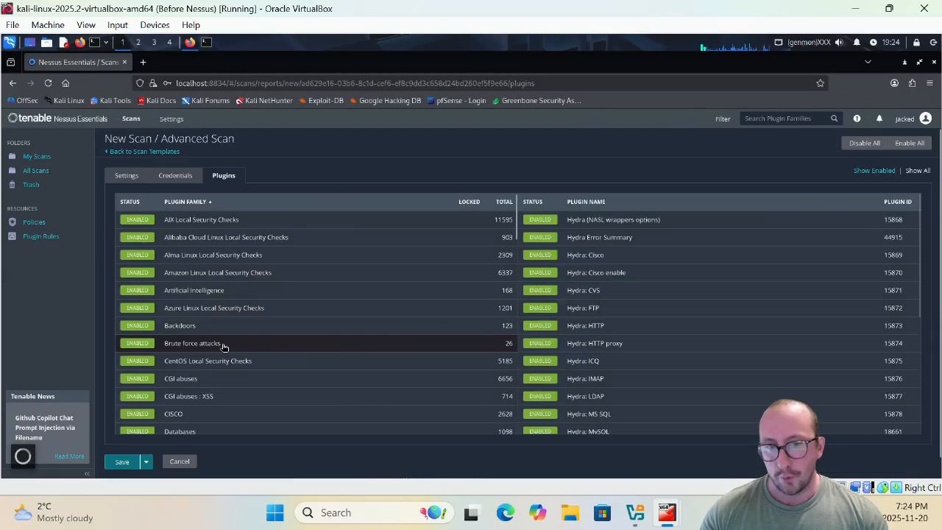
pyautogui.scroll(-5, 642, 271)
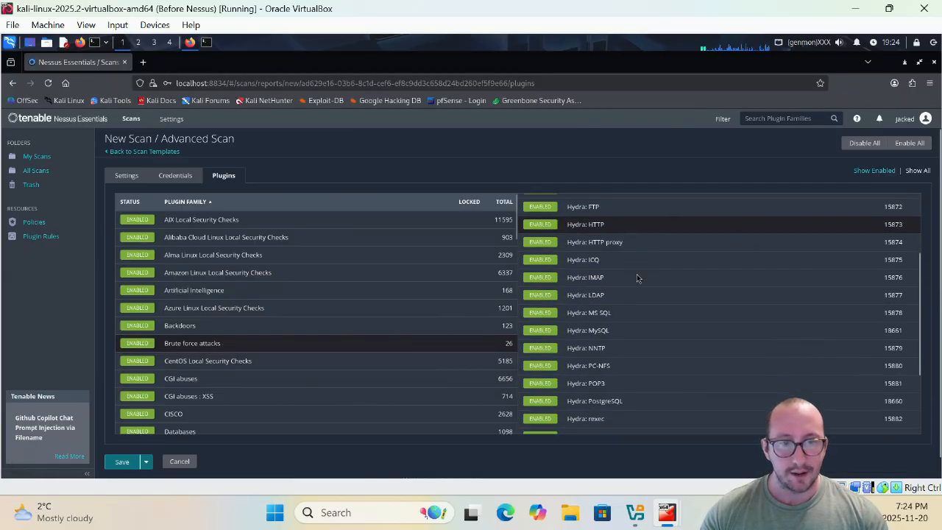
pyautogui.click(541, 308)
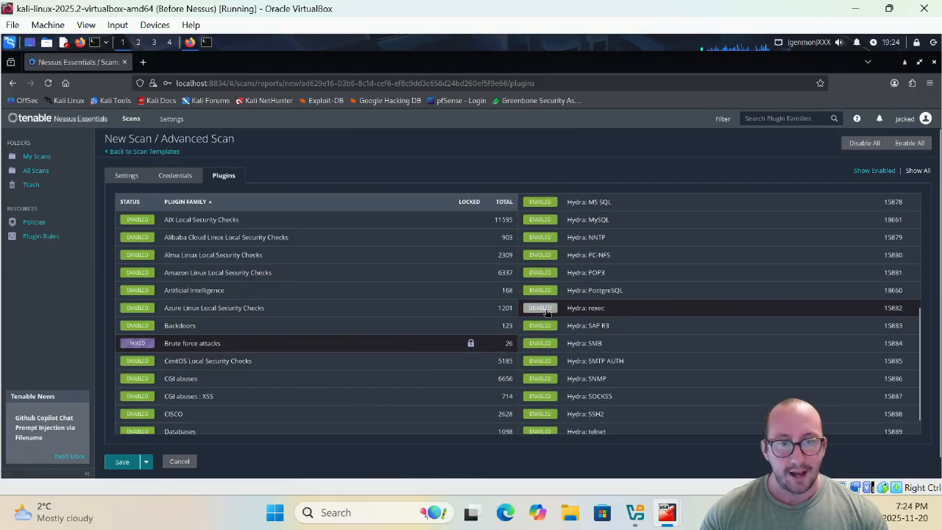
pyautogui.click(546, 312)
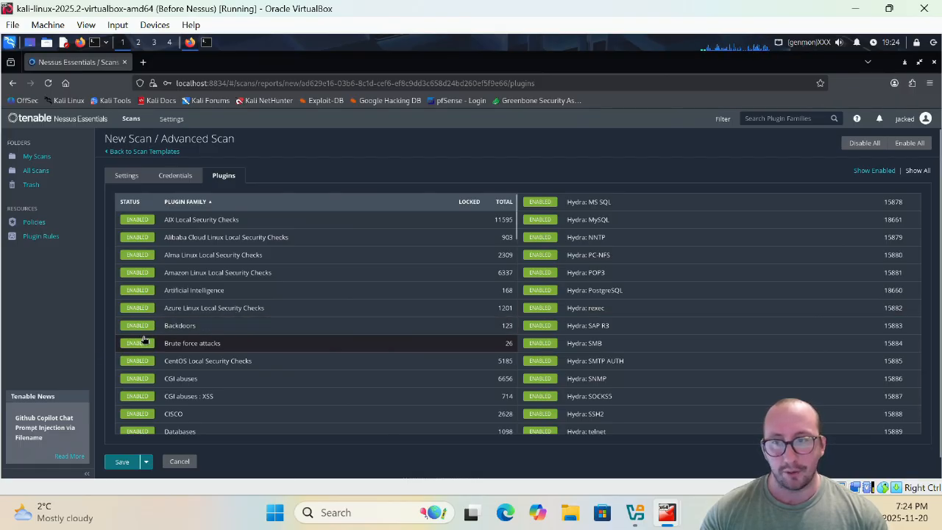
pyautogui.scroll(-3, 337, 357)
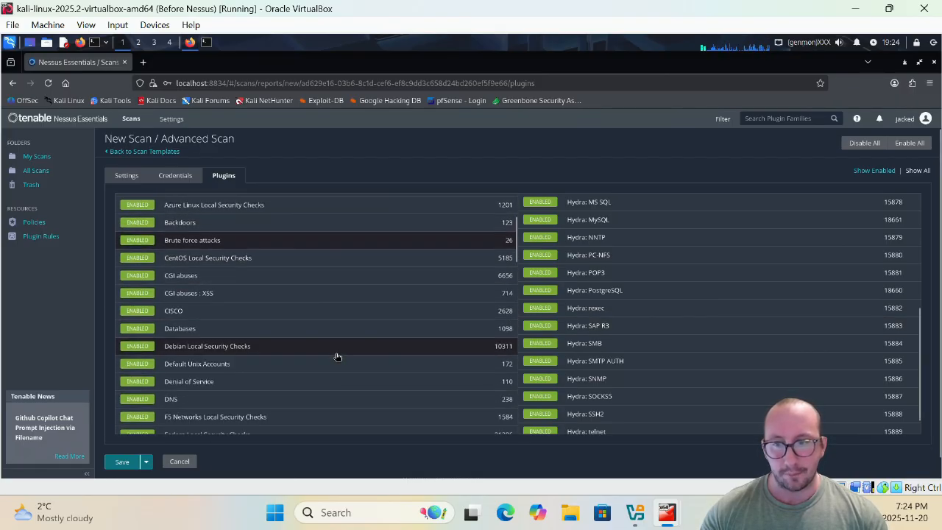
pyautogui.scroll(-4, 339, 355)
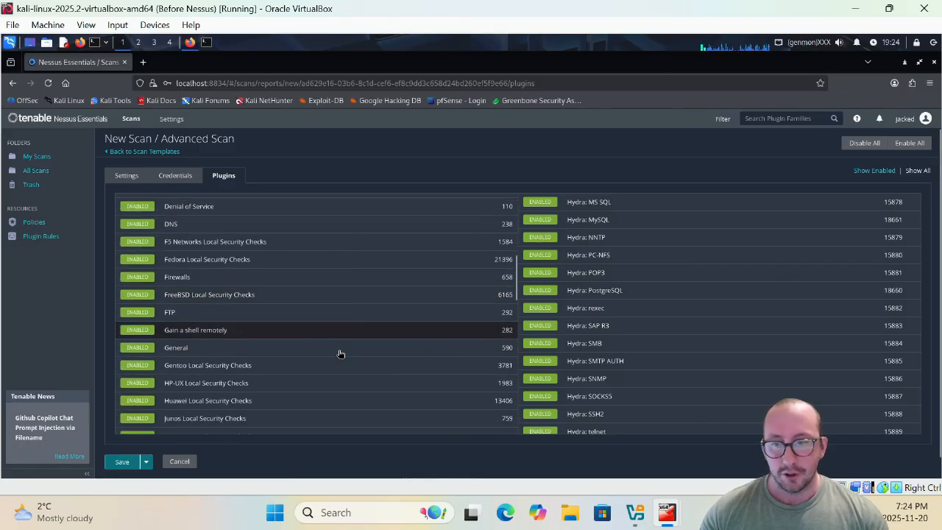
pyautogui.scroll(-3, 340, 354)
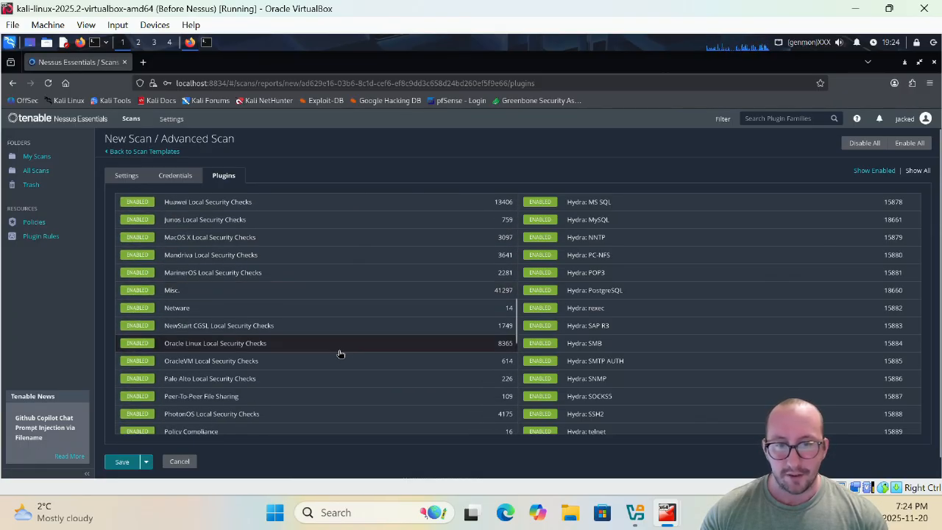
pyautogui.scroll(15, 383, 333)
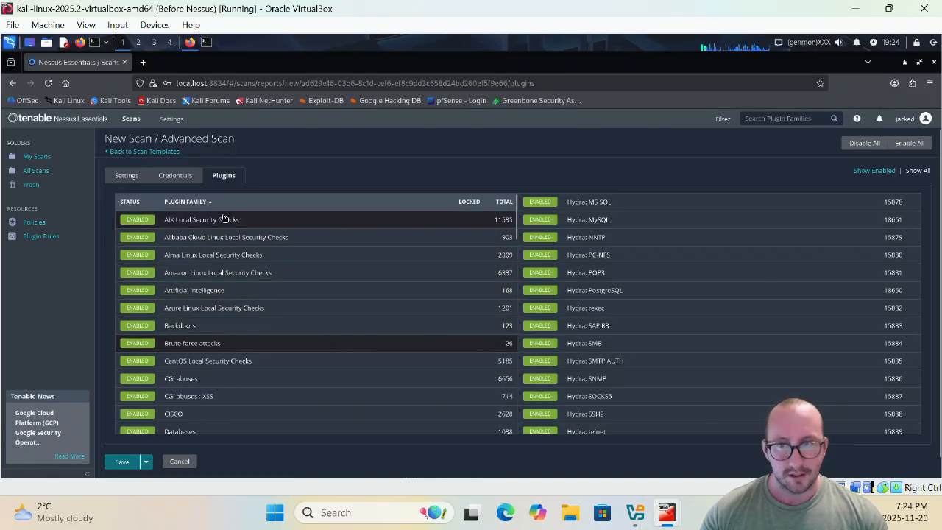
# - Check the scan's Schedule and Notifications settings, then open Host Discovery with remote ping on
pyautogui.click(128, 178)
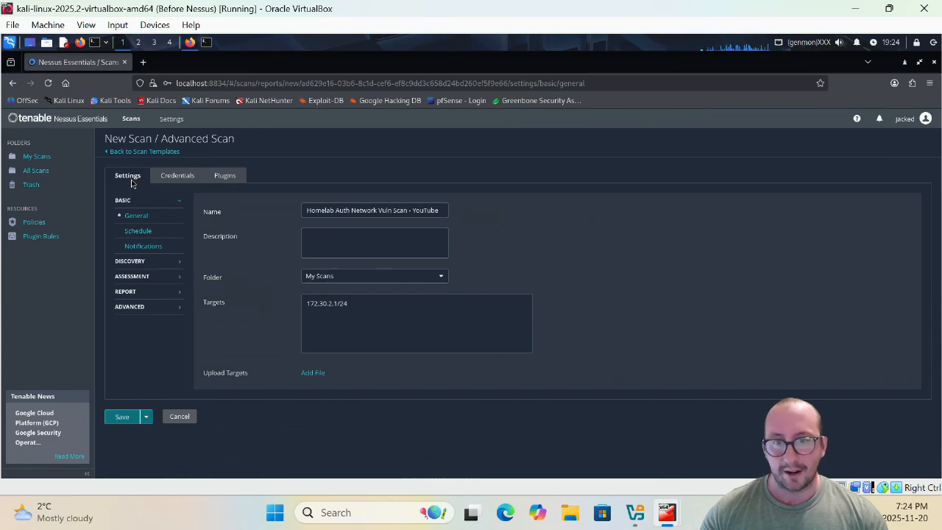
pyautogui.click(139, 234)
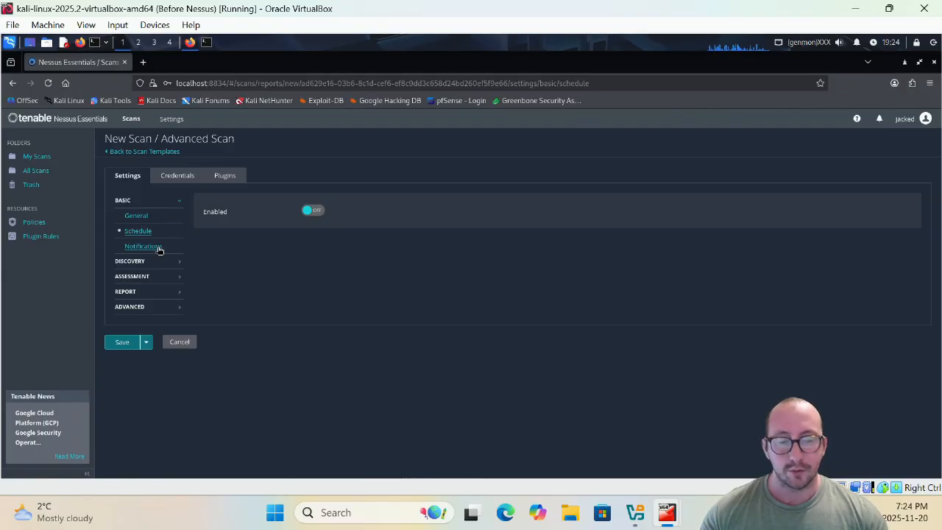
pyautogui.click(158, 248)
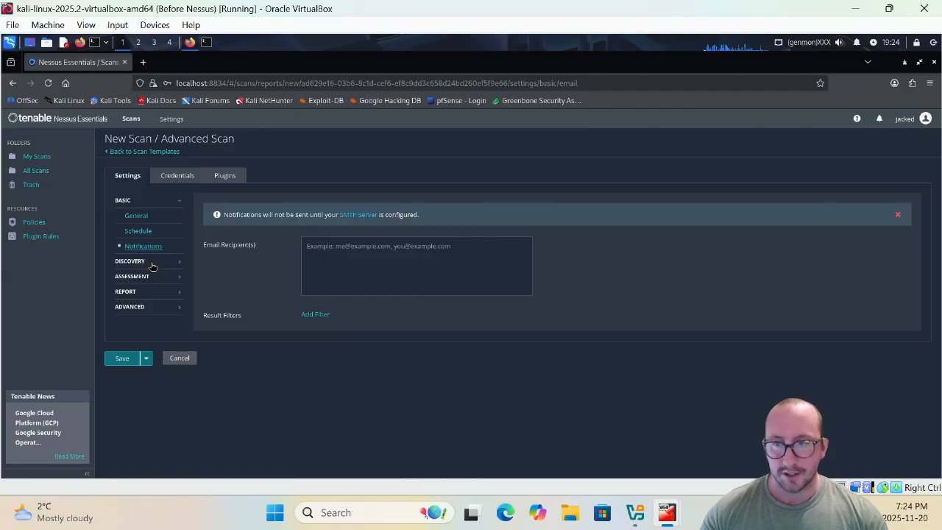
pyautogui.click(152, 264)
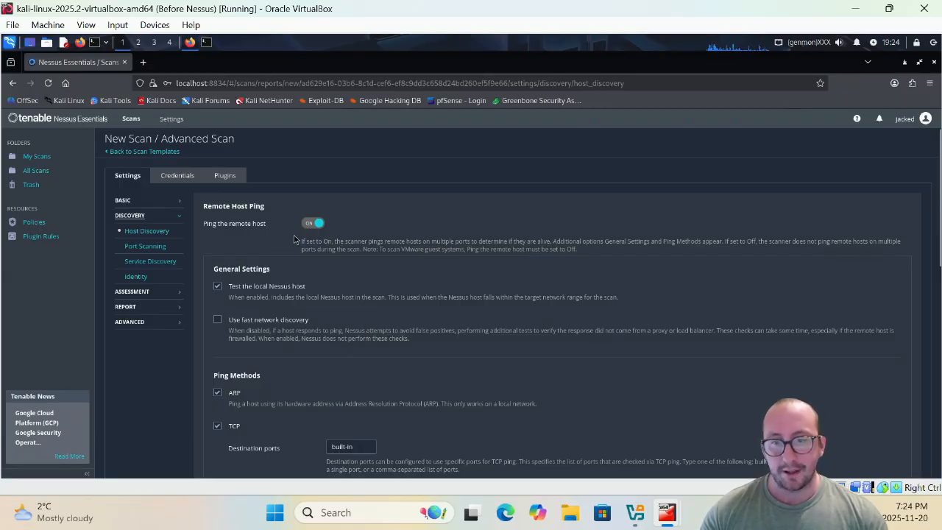
pyautogui.scroll(-1, 293, 246)
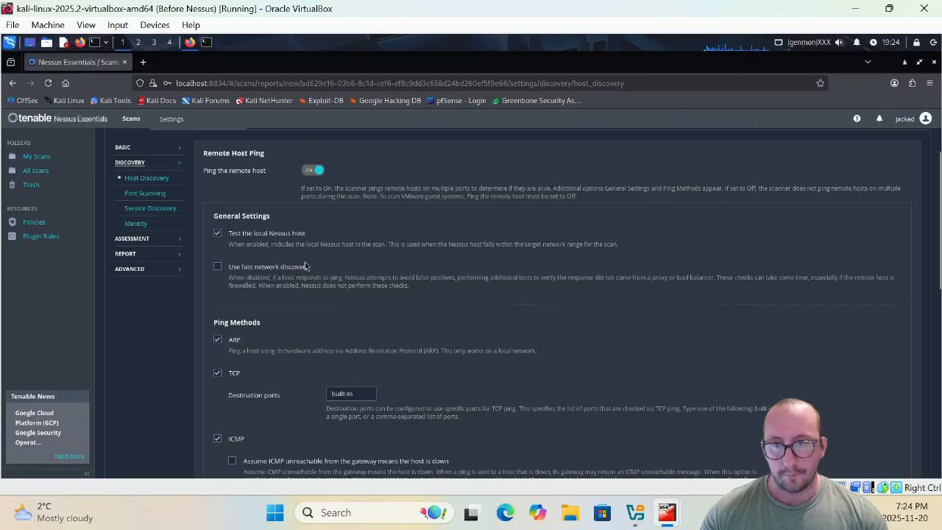
pyautogui.scroll(-3, 308, 265)
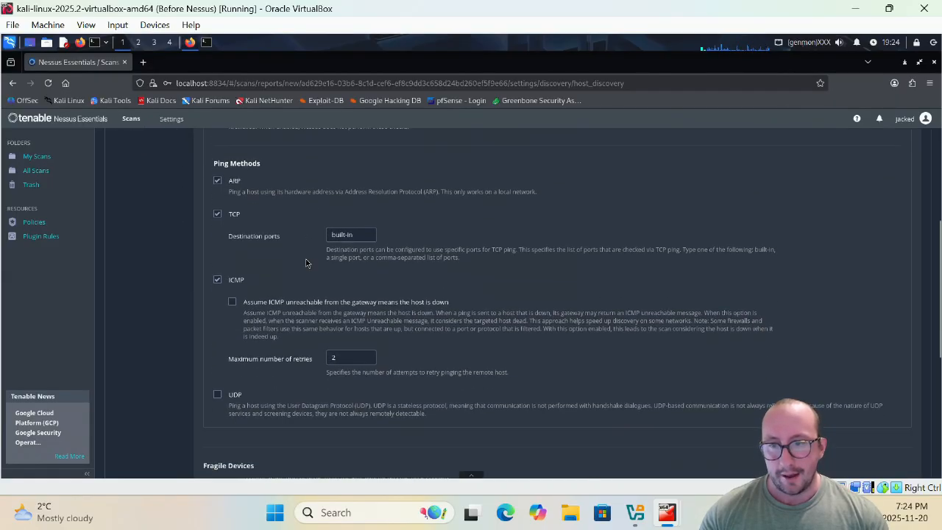
pyautogui.scroll(-4, 307, 264)
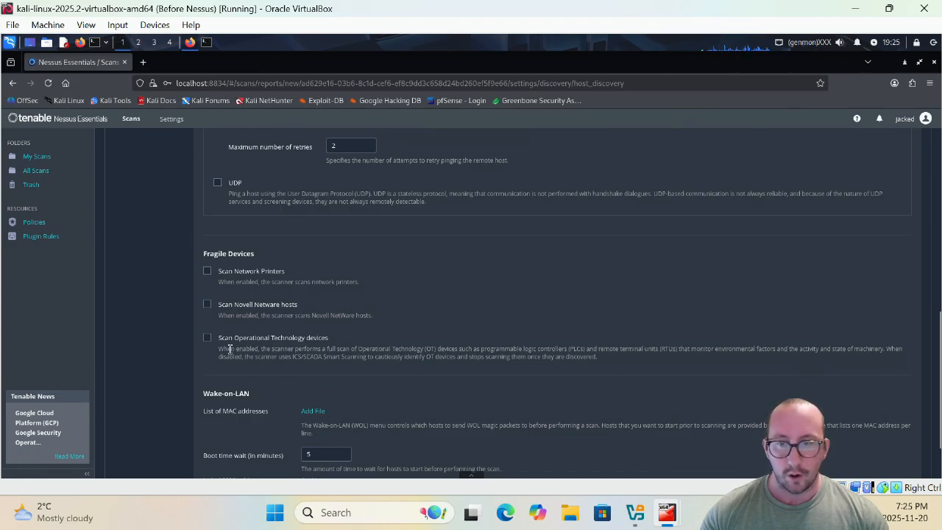
pyautogui.scroll(-2, 233, 359)
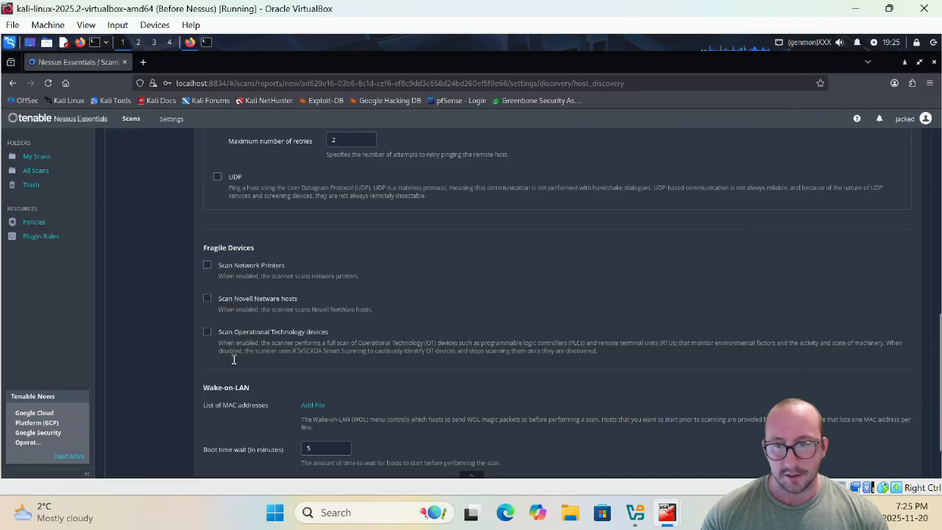
pyautogui.scroll(5, 236, 357)
pyautogui.scroll(2, 147, 251)
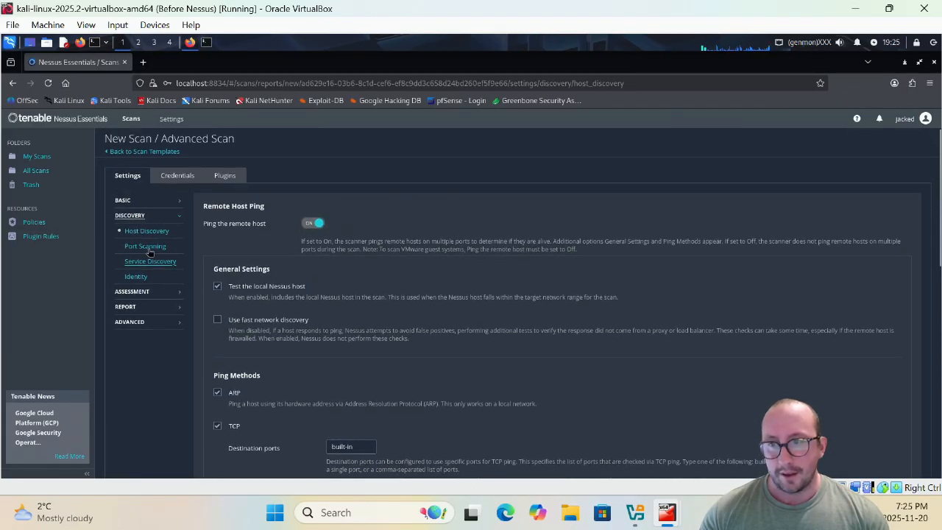
# - Review Port Scanning: Port Scan Range left default, SYN scanner on, TCP and UDP off
pyautogui.click(145, 246)
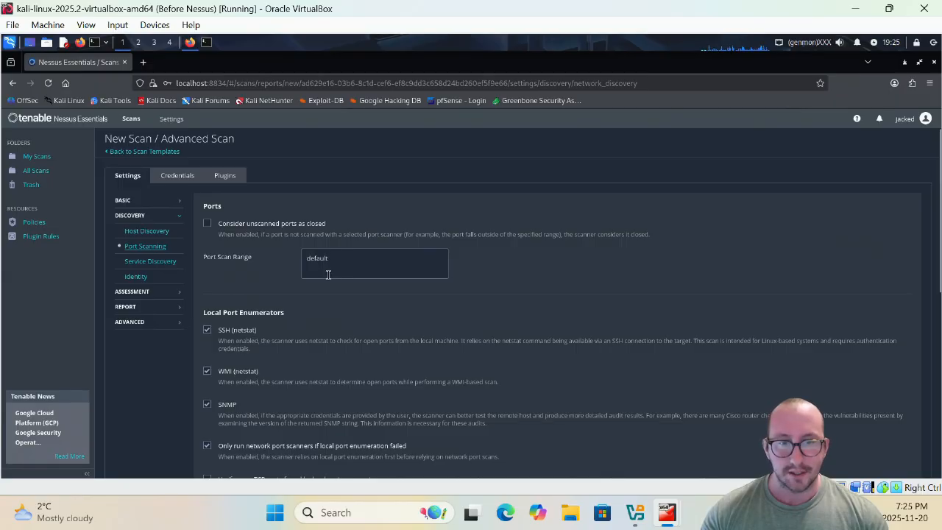
pyautogui.moveTo(336, 263); pyautogui.dragTo(286, 260)
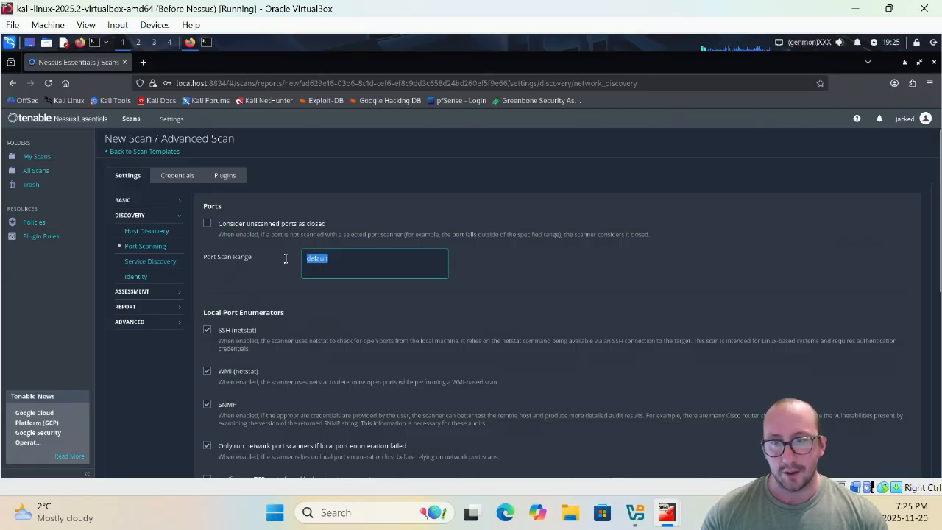
pyautogui.click(290, 273)
pyautogui.scroll(-3, 292, 279)
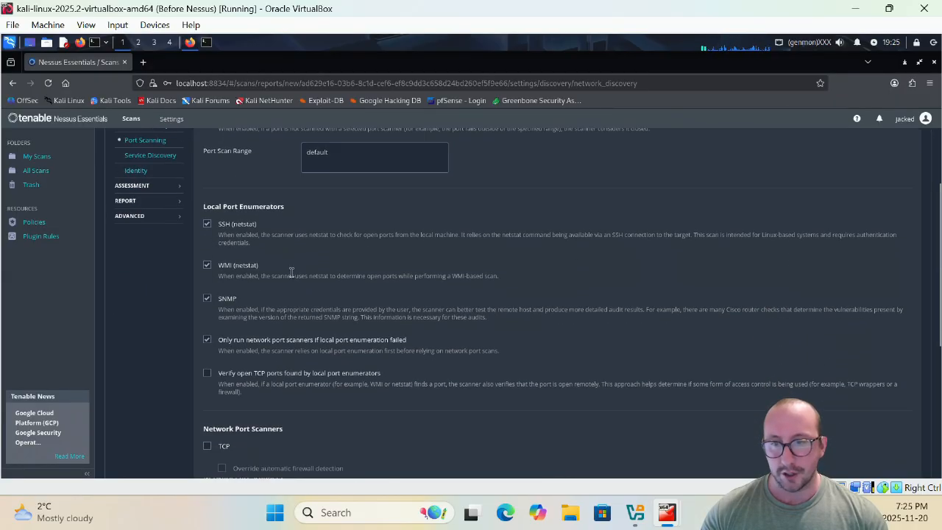
pyautogui.scroll(-3, 284, 259)
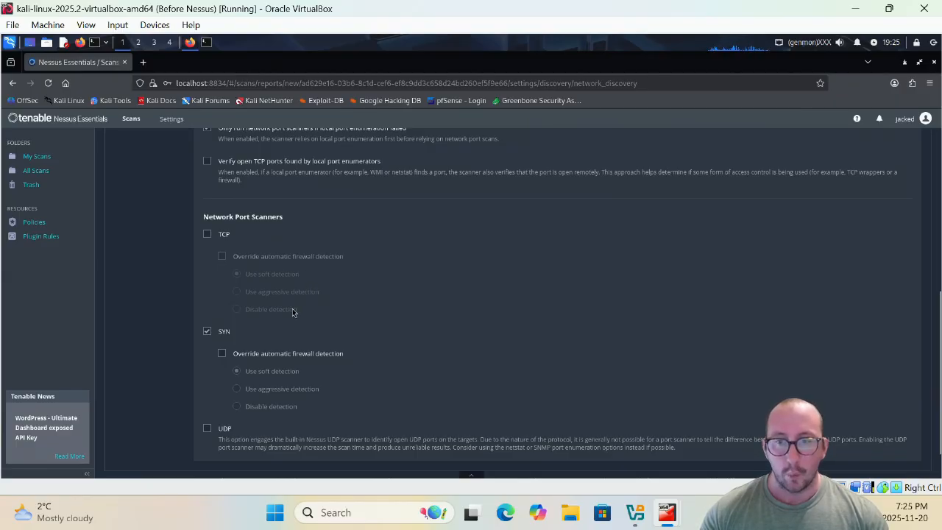
pyautogui.scroll(5, 287, 298)
pyautogui.scroll(1, 282, 289)
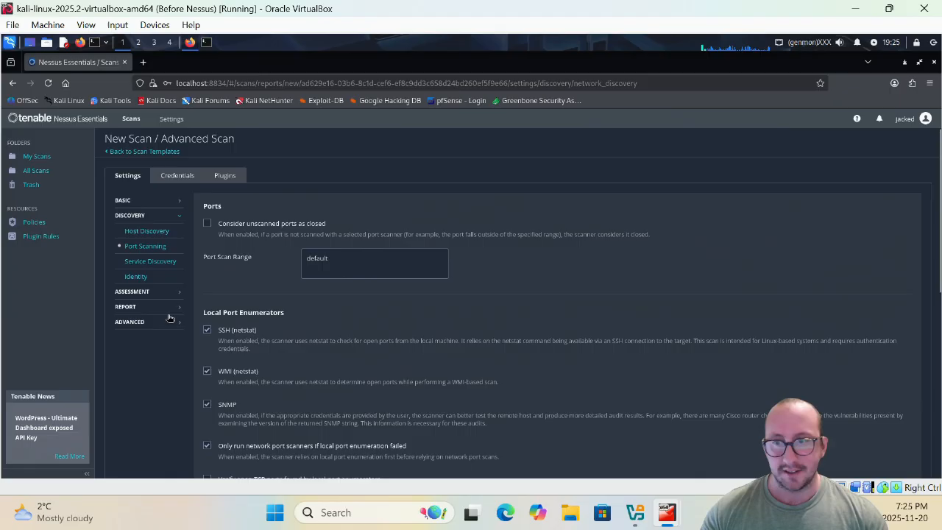
# - Step through Service Discovery and Identity settings to the Assessment General page
pyautogui.click(151, 262)
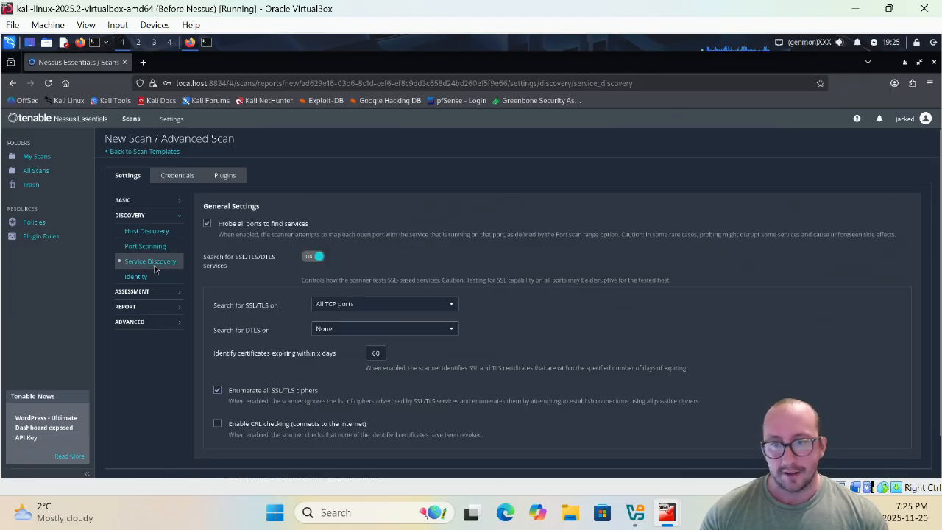
pyautogui.click(141, 282)
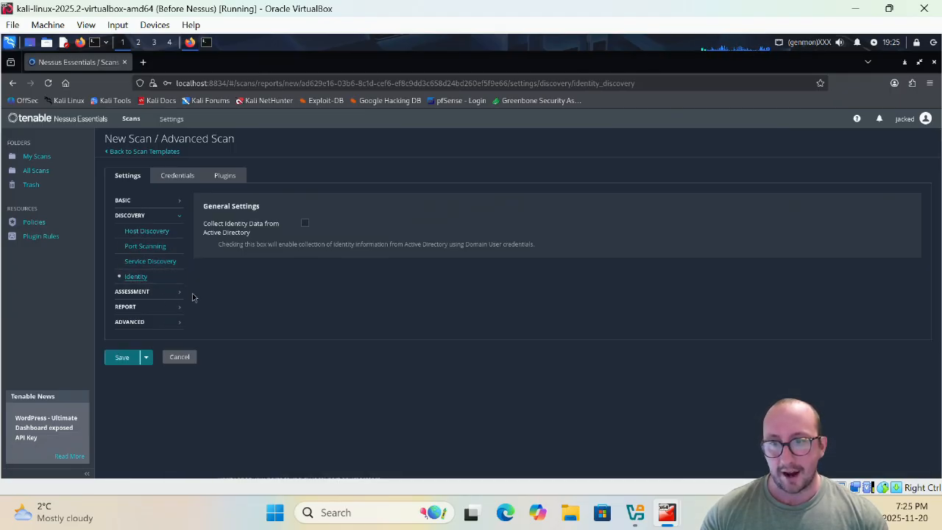
pyautogui.click(145, 295)
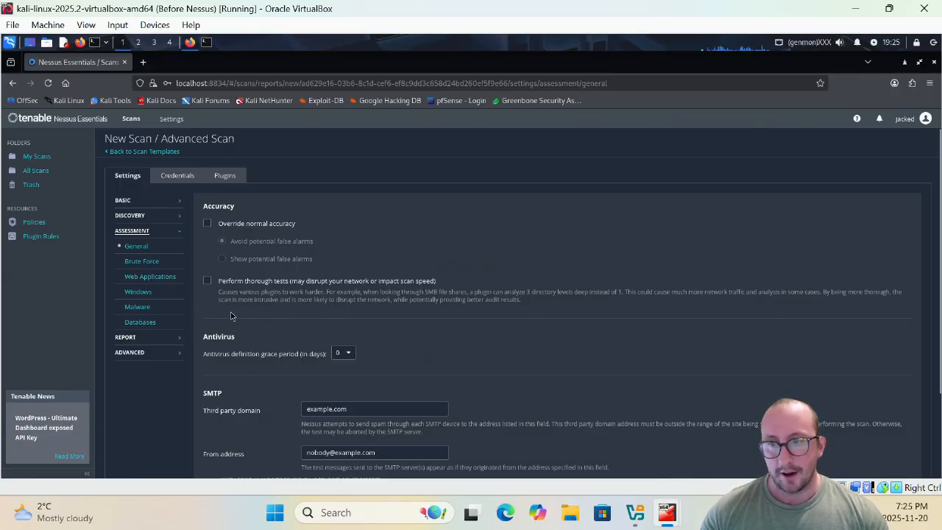
# - Look through the Brute Force (Hydra) settings, then switch to the Web Applications settings
pyautogui.scroll(-2, 230, 310)
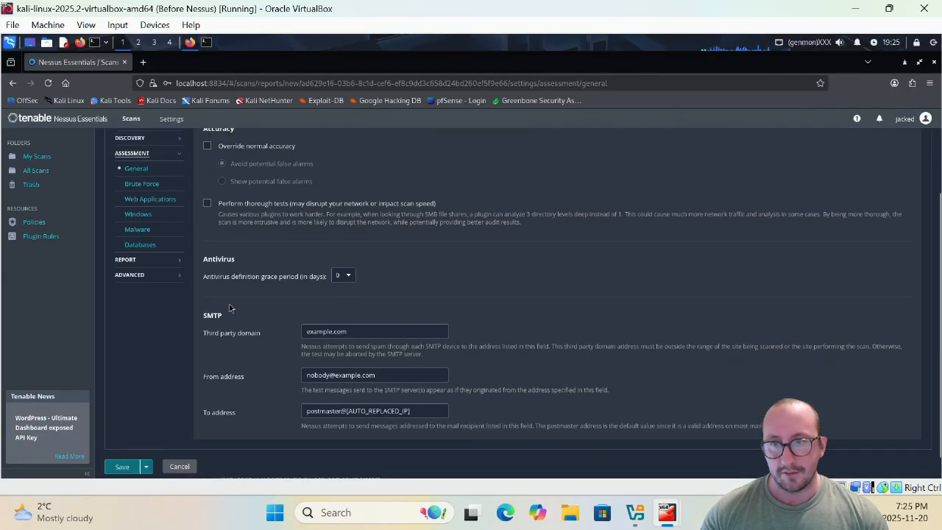
pyautogui.scroll(2, 229, 308)
pyautogui.click(147, 266)
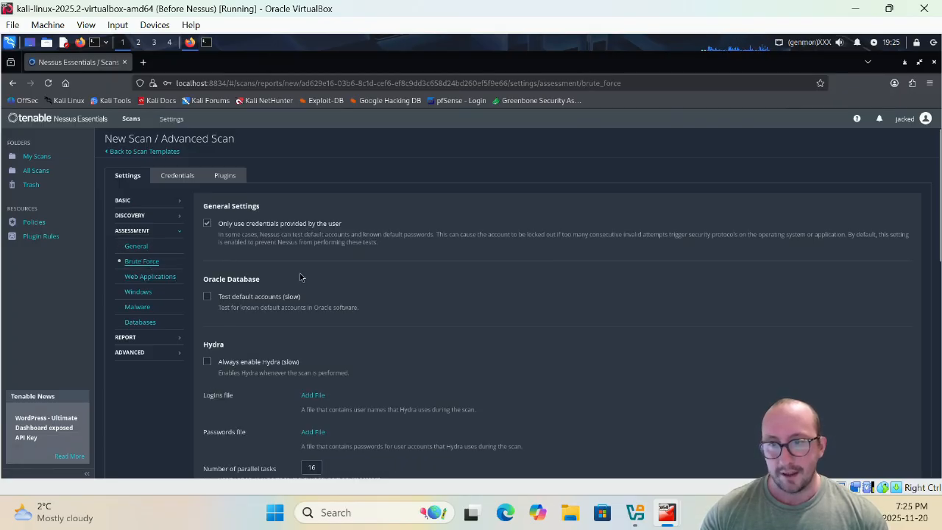
pyautogui.scroll(-1, 300, 277)
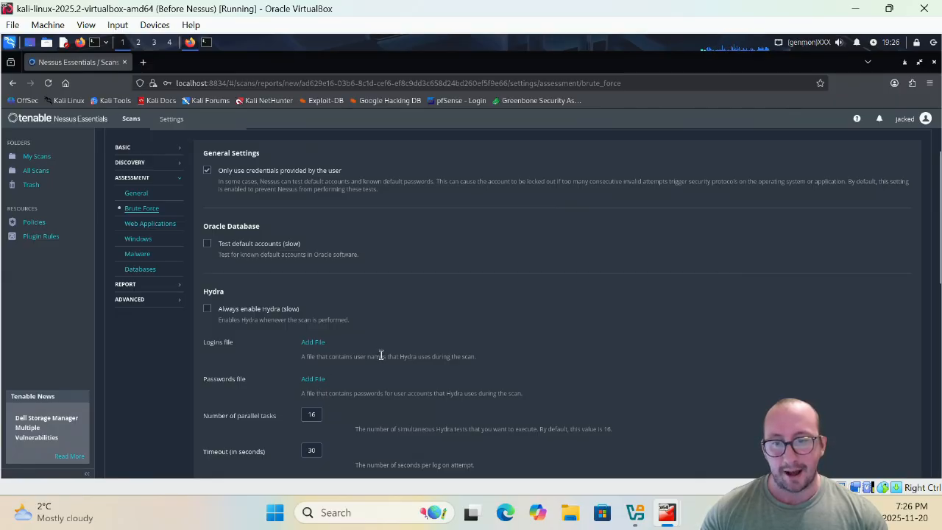
pyautogui.scroll(-5, 381, 353)
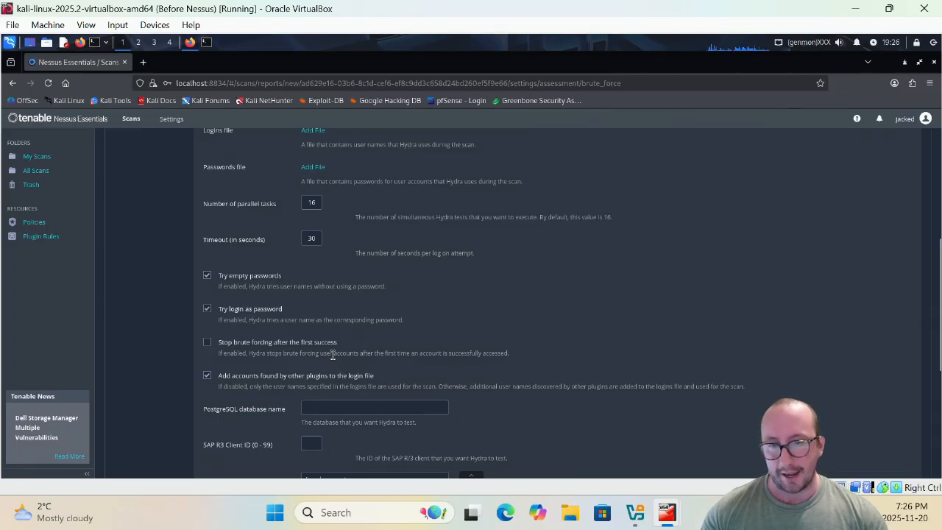
pyautogui.scroll(-1, 314, 335)
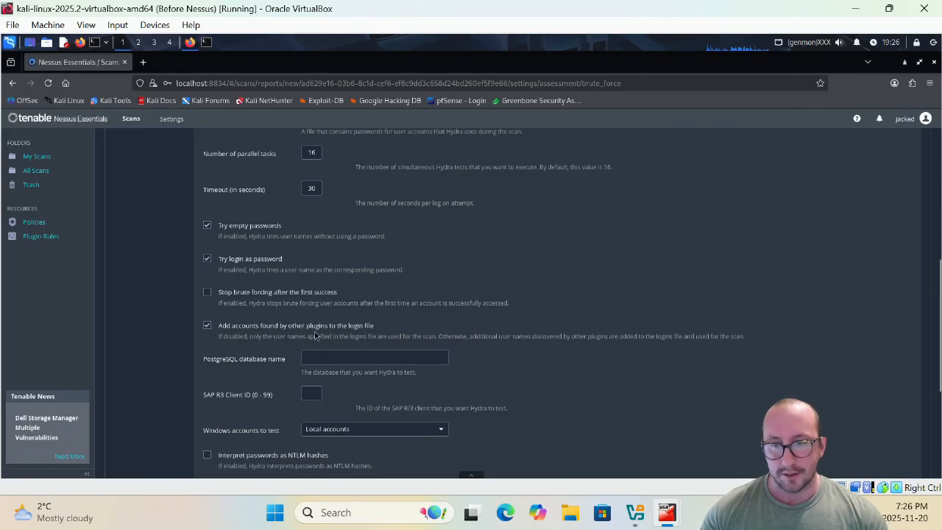
pyautogui.scroll(-4, 314, 335)
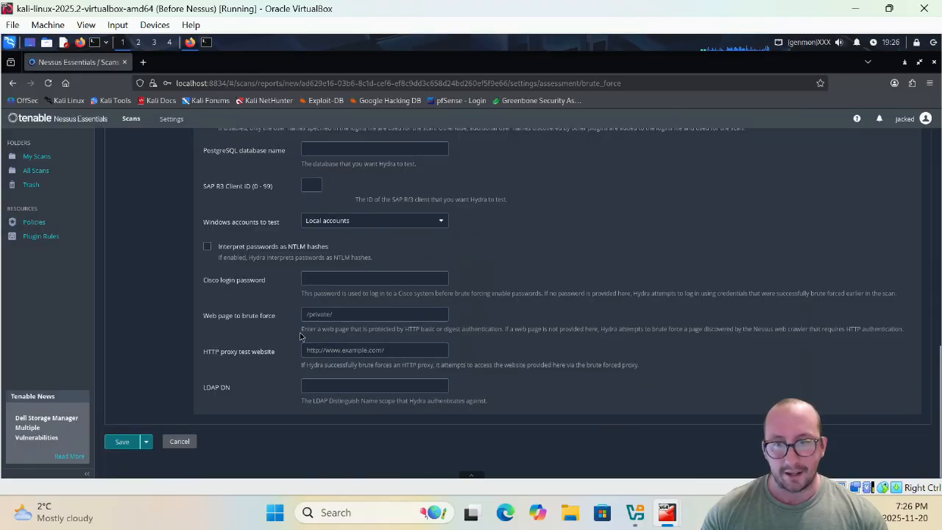
pyautogui.scroll(7, 167, 309)
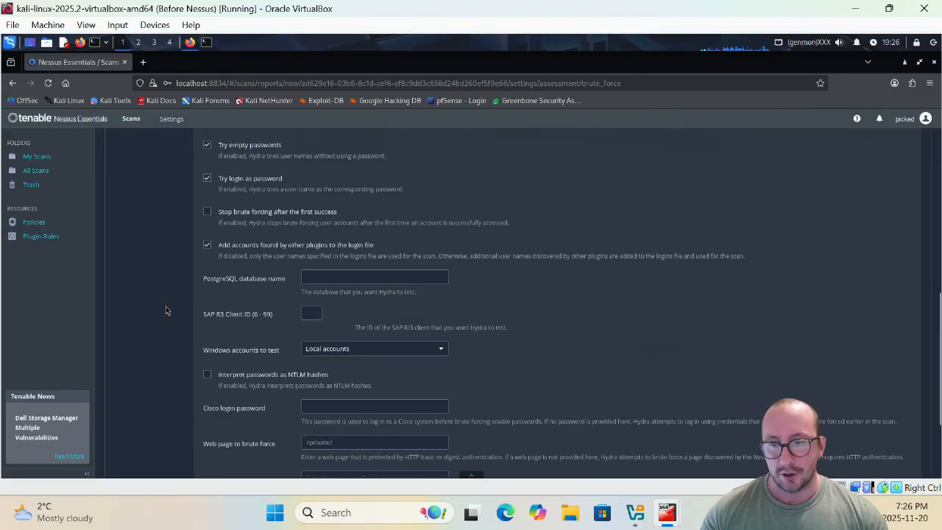
pyautogui.scroll(3, 167, 315)
pyautogui.click(155, 278)
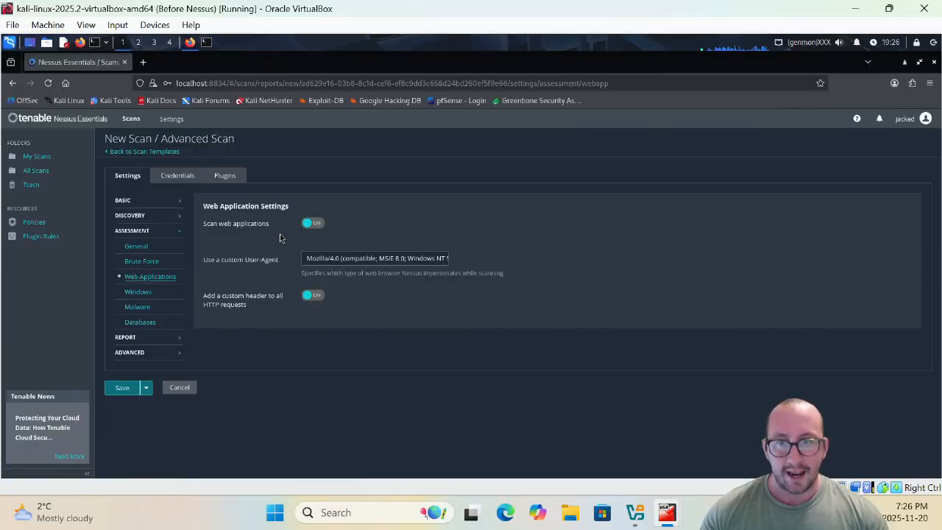
# - Leave web application scanning off after toggling it, inspect the User-Agent, then view Windows assessment settings
pyautogui.click(317, 225)
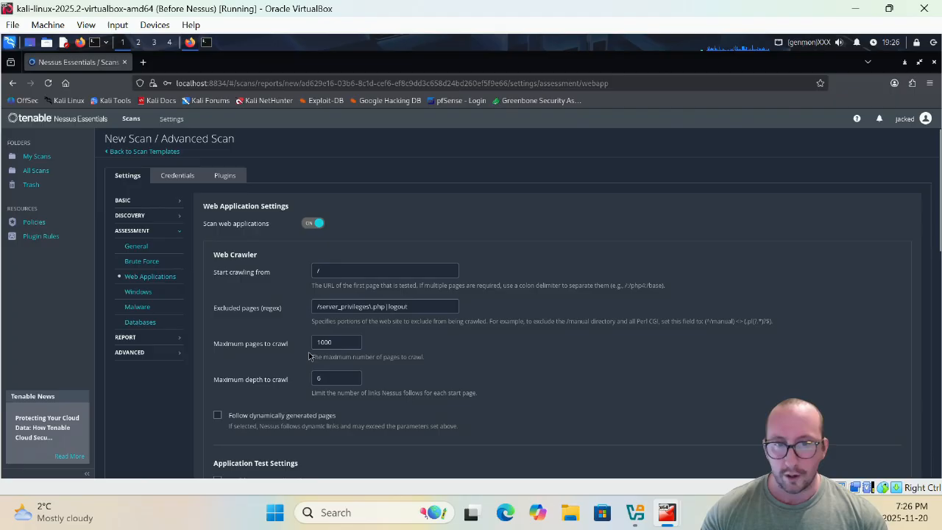
pyautogui.click(316, 222)
pyautogui.moveTo(310, 261); pyautogui.dragTo(448, 287)
pyautogui.click(438, 302)
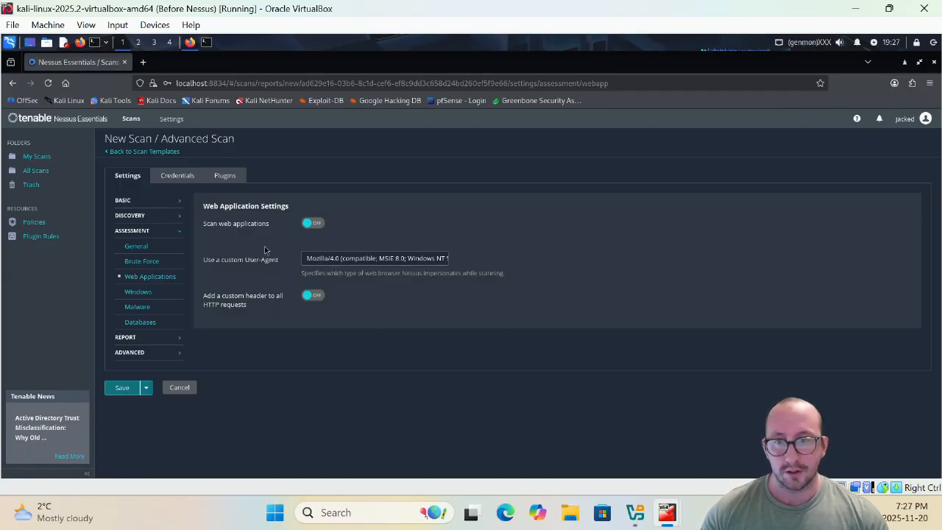
pyautogui.click(129, 296)
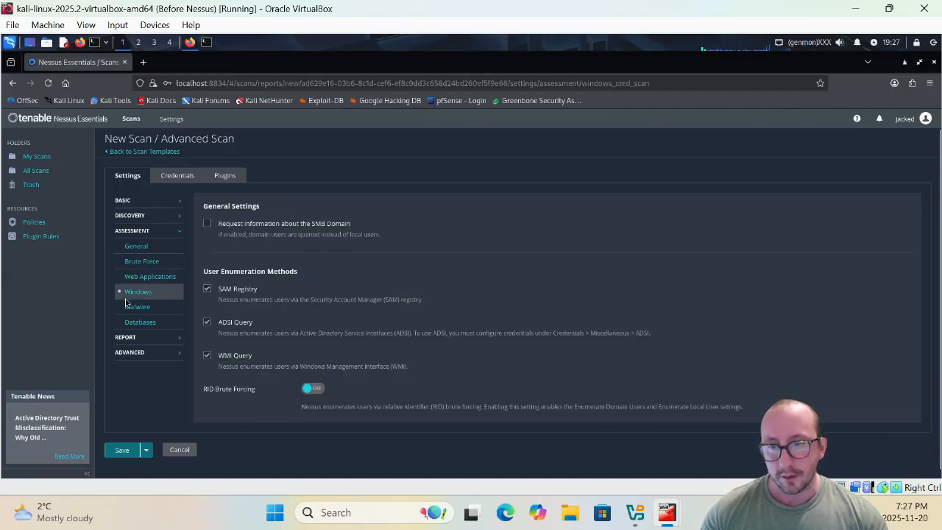
# - Revisit the Web Applications and Windows assessment pages, ending on the Malware settings
pyautogui.click(147, 278)
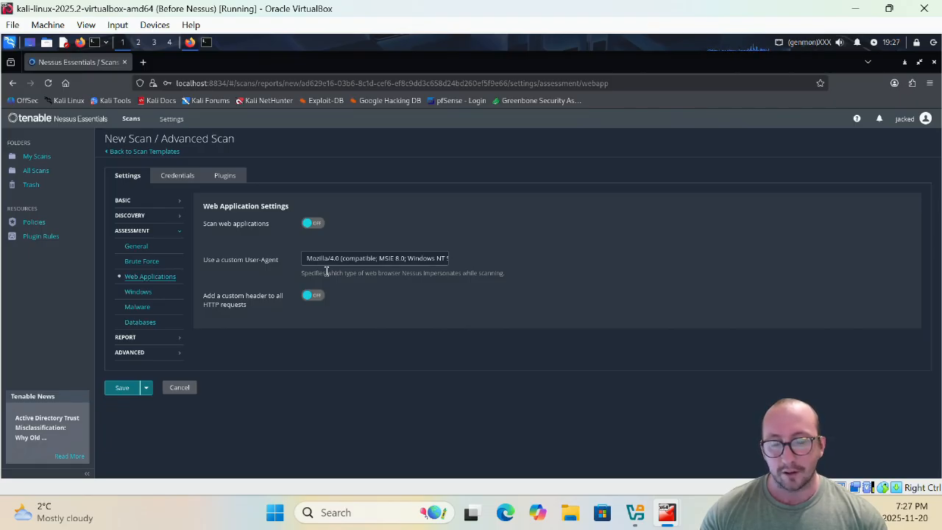
pyautogui.click(137, 308)
pyautogui.click(136, 295)
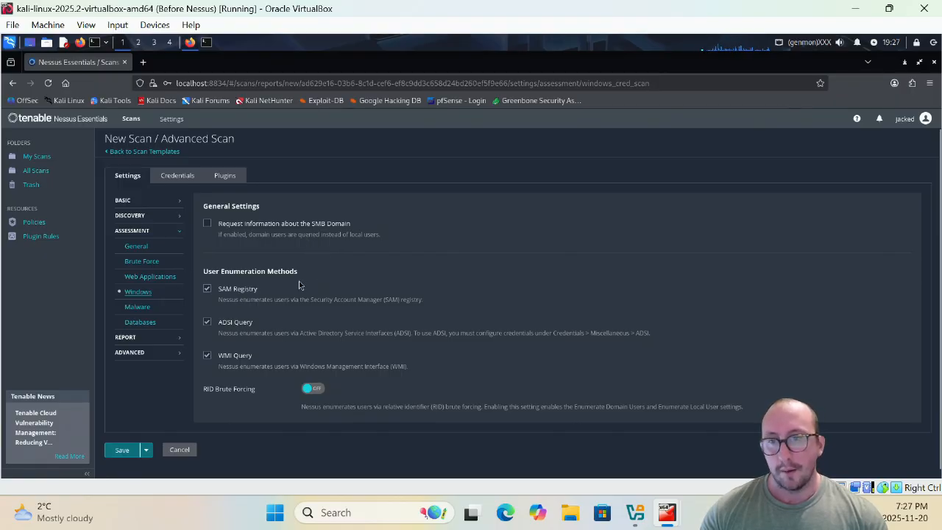
pyautogui.click(137, 307)
# - Enable 'Scan for malware', review its Hash and Allowlist options, then view the Databases settings
pyautogui.click(315, 223)
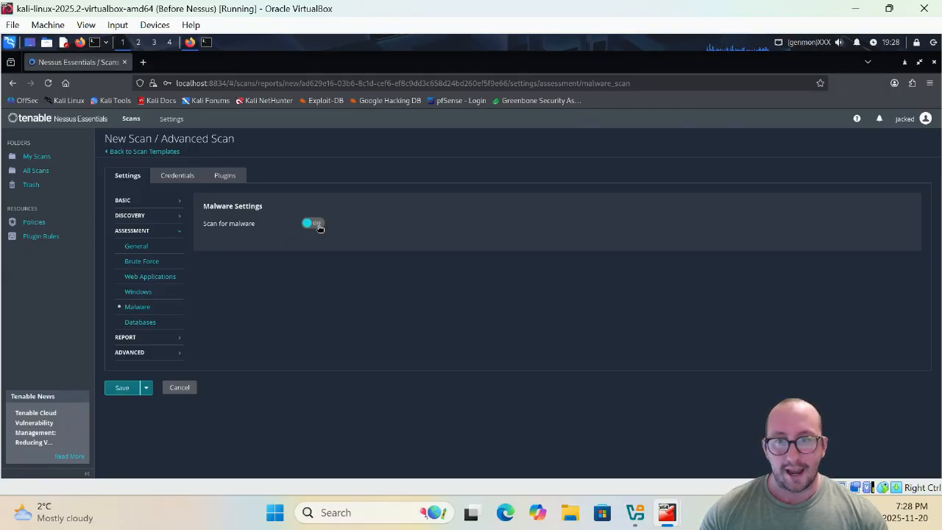
pyautogui.scroll(-5, 346, 247)
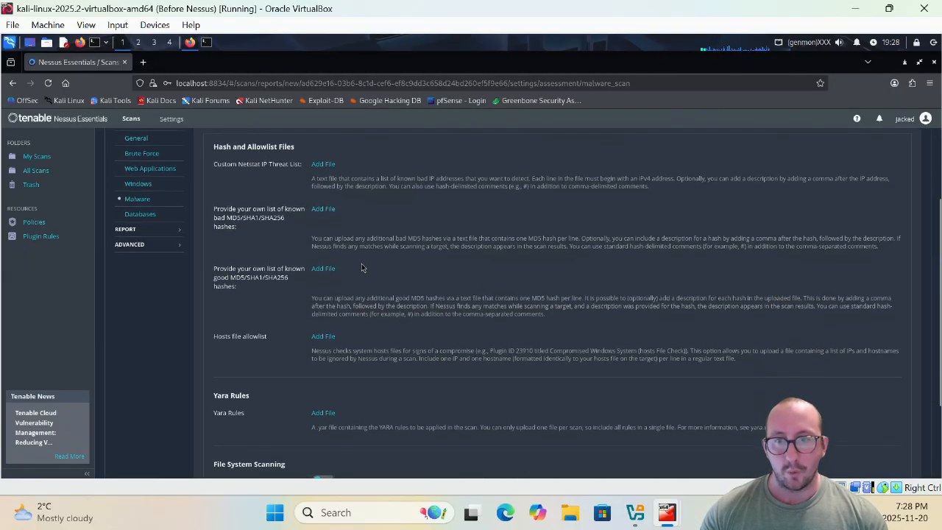
pyautogui.scroll(5, 357, 256)
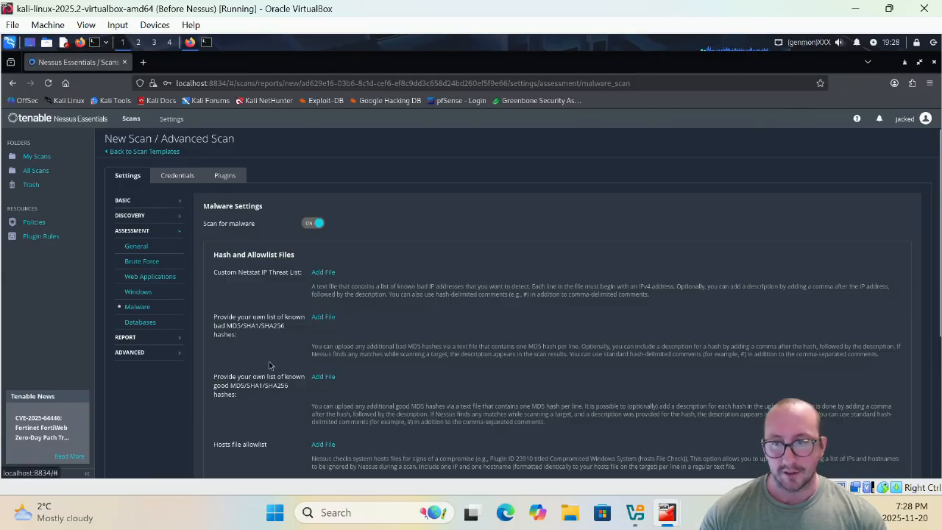
pyautogui.click(148, 324)
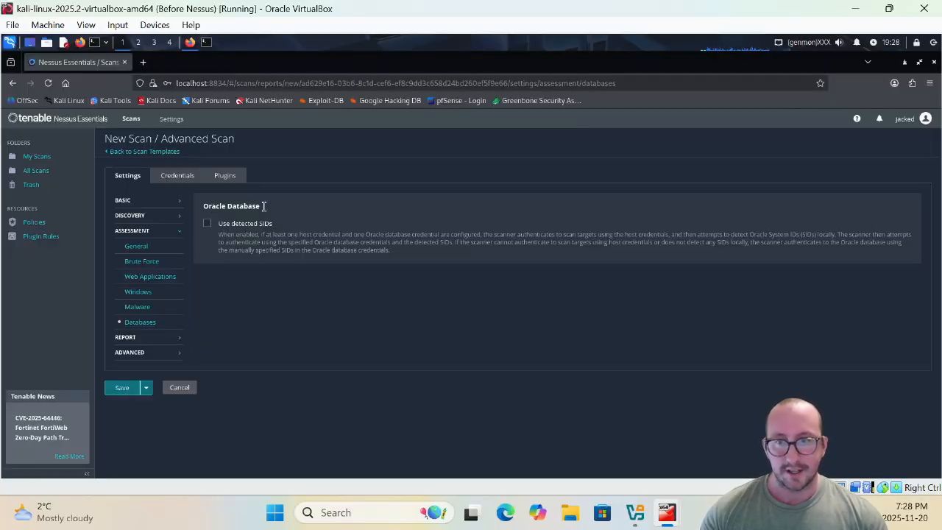
# - Review the Report processing and output options, then view Advanced General Settings with safe checks on
pyautogui.moveTo(212, 206); pyautogui.dragTo(285, 214)
pyautogui.click(299, 321)
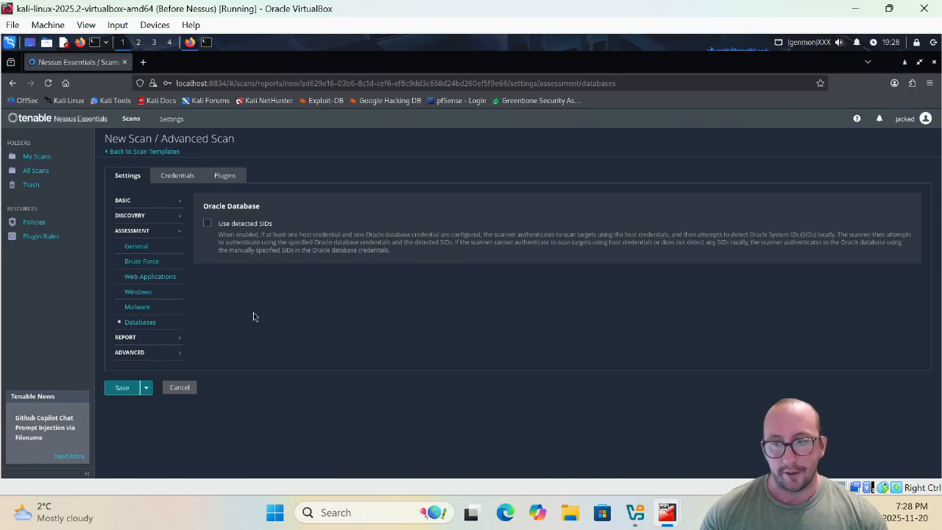
pyautogui.click(157, 342)
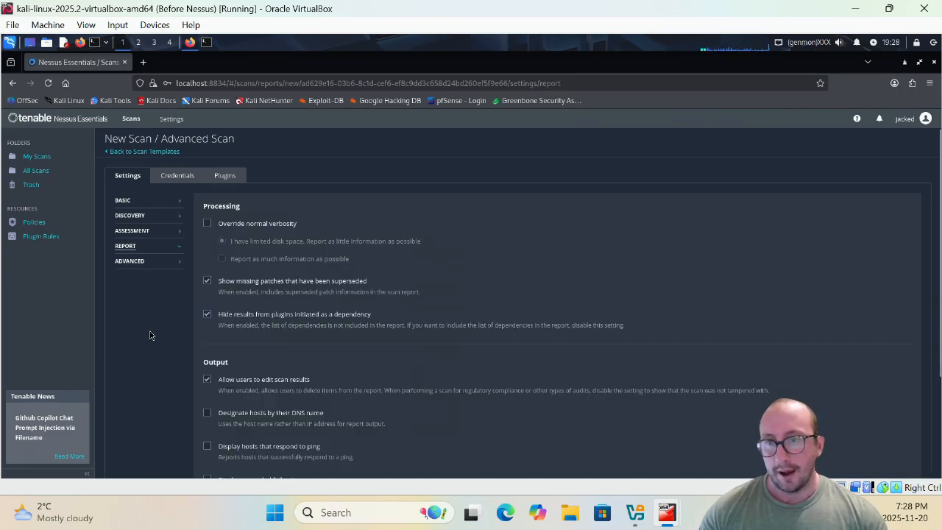
pyautogui.scroll(-2, 149, 336)
pyautogui.scroll(2, 144, 294)
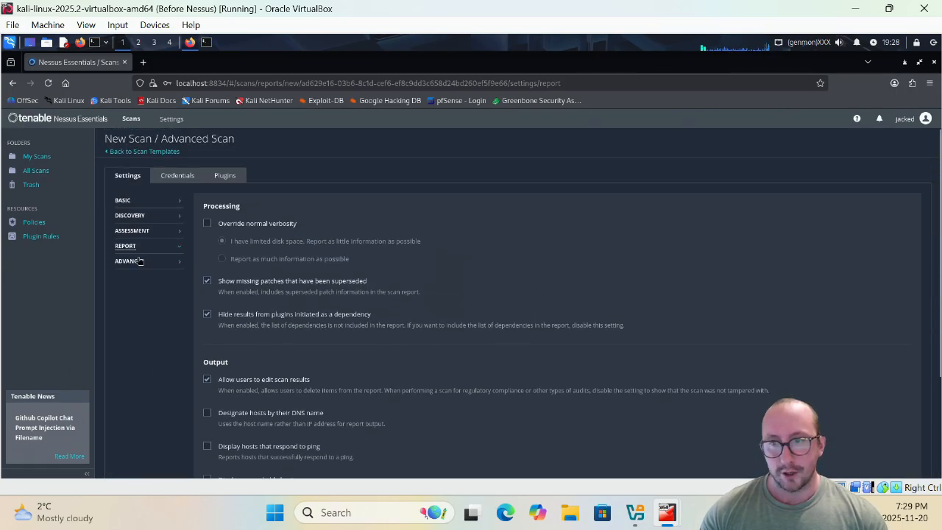
pyautogui.click(139, 261)
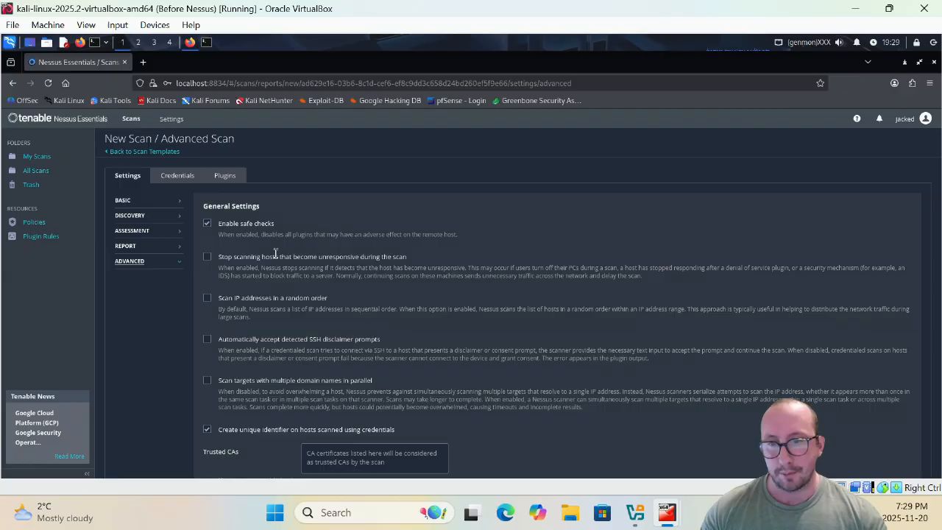
# - Review Performance Options and email Notifications, then save the Homelab Auth Network Vuln Scan - YouTube scan
pyautogui.scroll(-3, 304, 266)
pyautogui.scroll(-5, 303, 267)
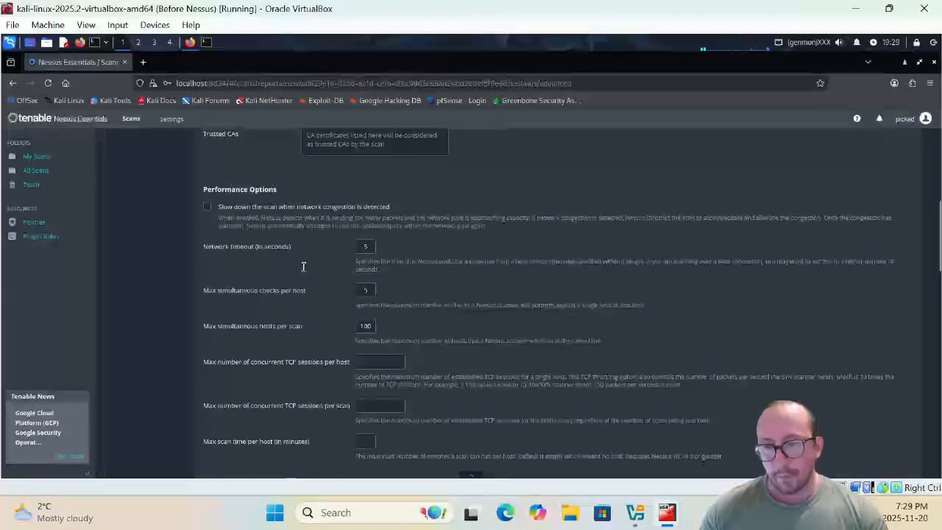
pyautogui.scroll(8, 303, 266)
pyautogui.scroll(-20, 177, 338)
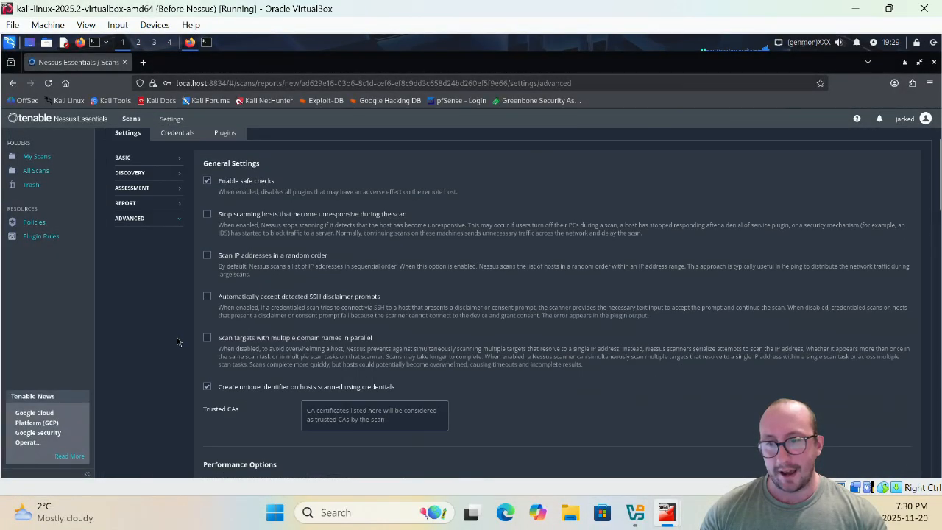
pyautogui.scroll(20, 140, 345)
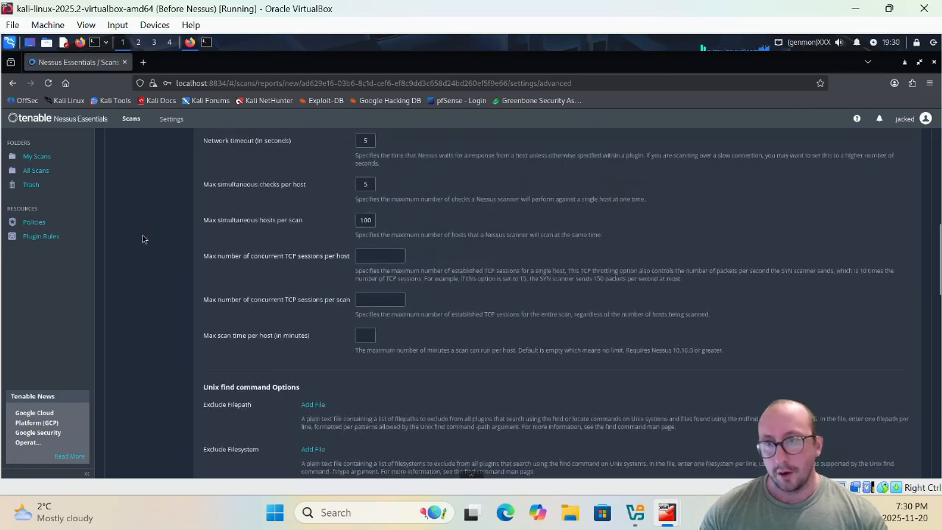
pyautogui.click(122, 200)
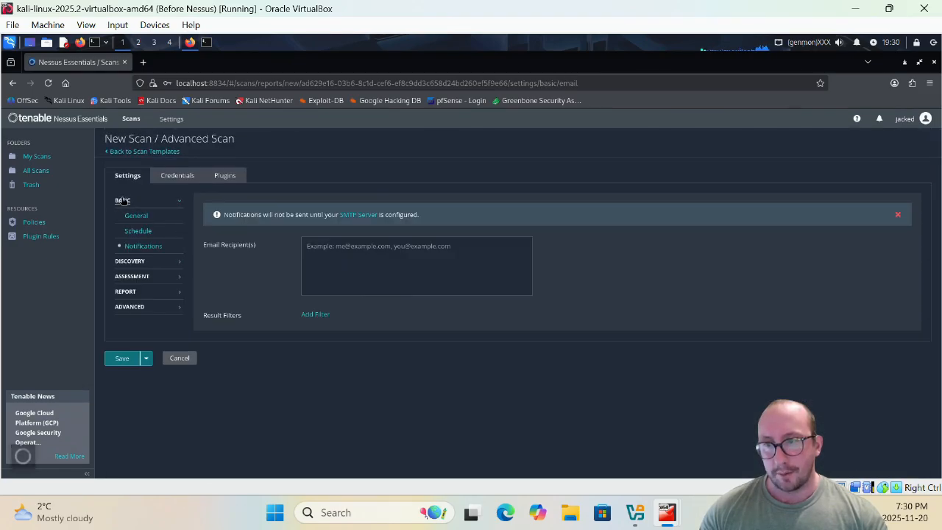
pyautogui.click(123, 358)
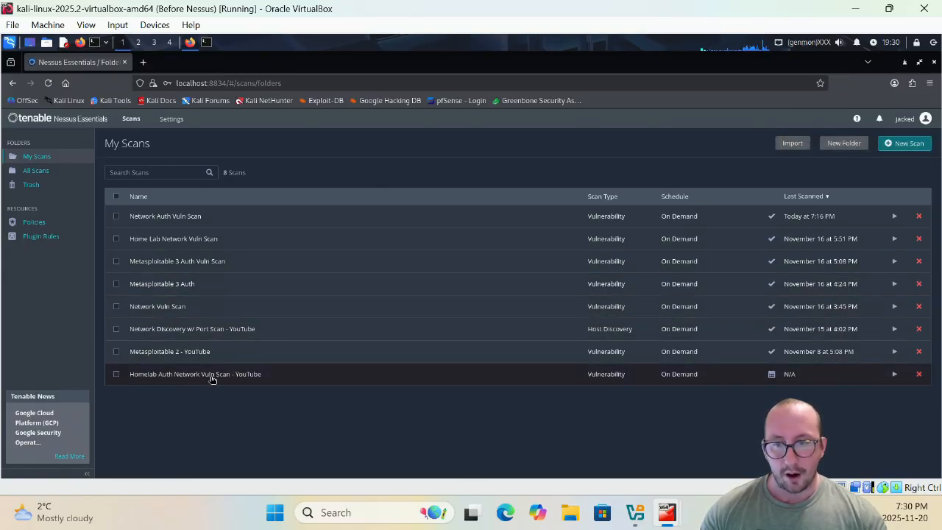
# - Launch Homelab Auth Network Vuln Scan - YouTube from the My Scans list
pyautogui.click(896, 376)
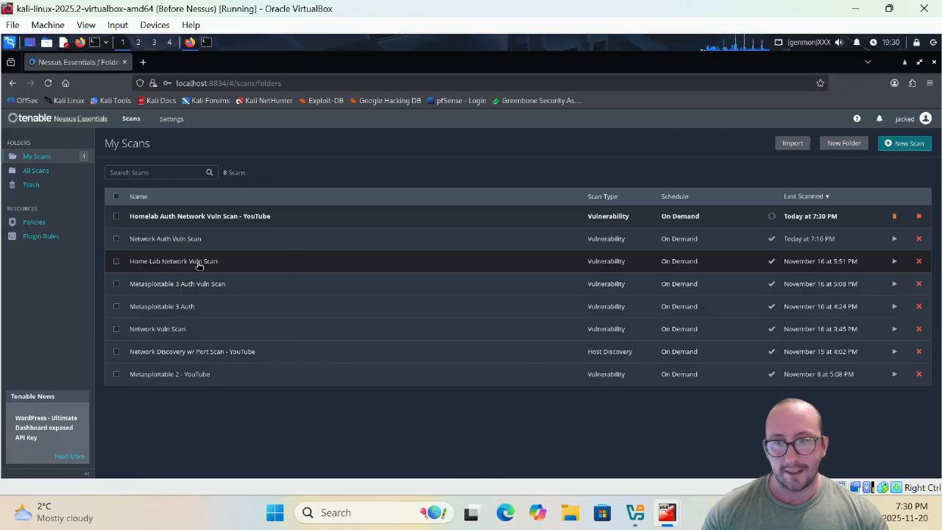
# - Glance at Home Lab Network Vuln Scan's host 172.30.2.102, then open Network Auth Vuln Scan's hosts
pyautogui.click(199, 262)
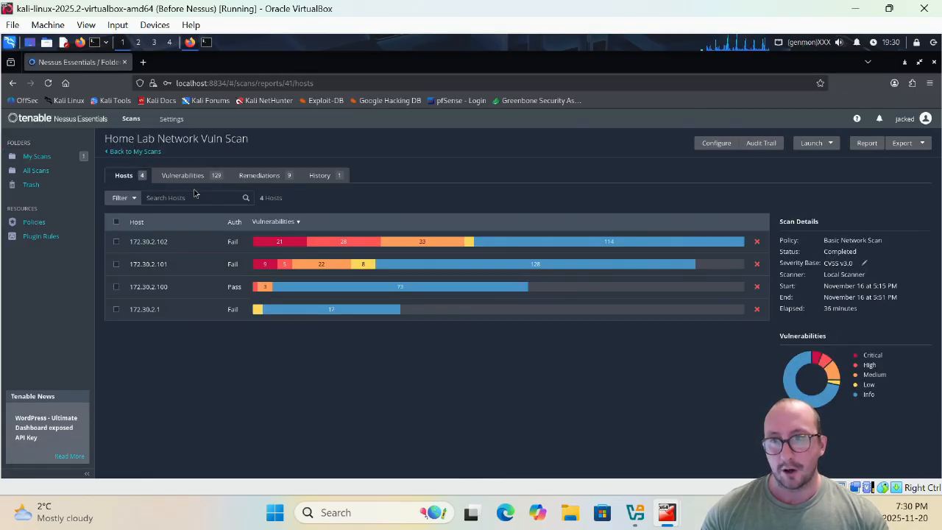
pyautogui.click(165, 247)
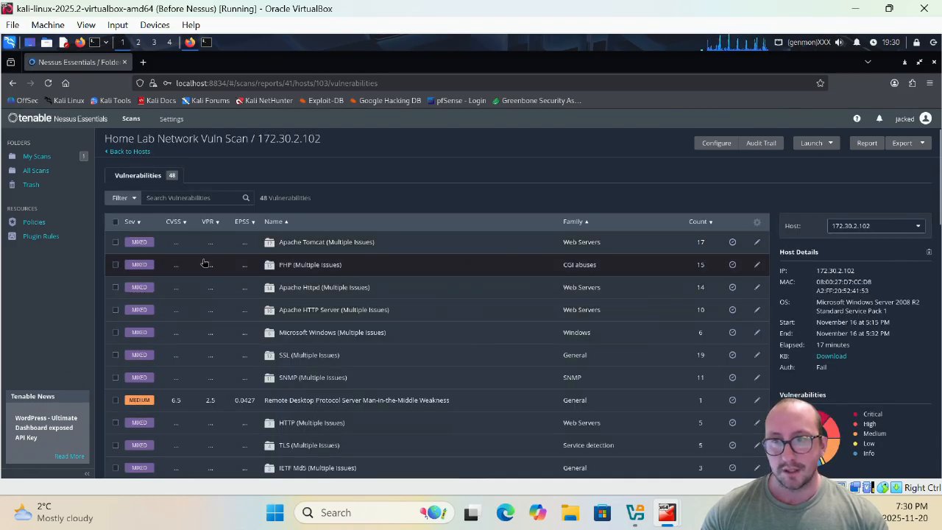
pyautogui.click(136, 153)
pyautogui.click(136, 153)
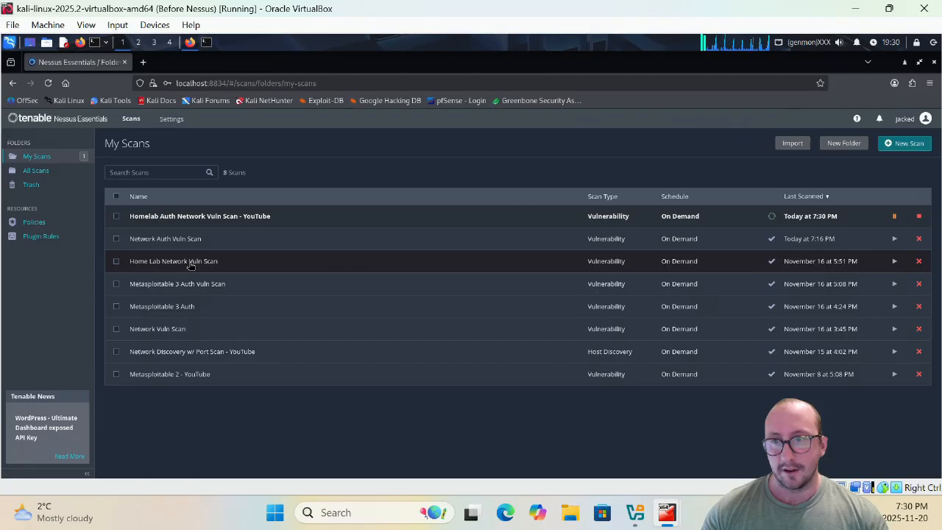
pyautogui.click(176, 240)
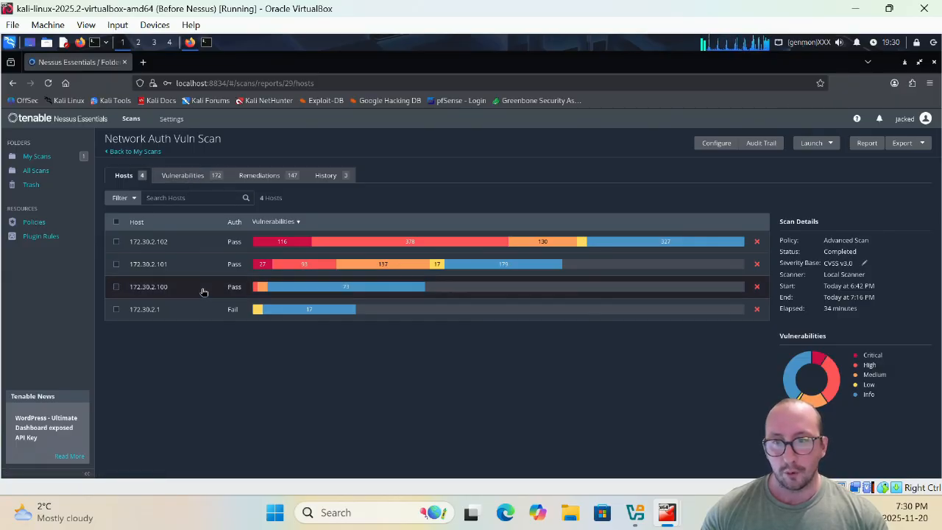
# - Open host 172.30.2.102 and scroll its 95 vulnerabilities, topped by three critical findings
pyautogui.click(169, 243)
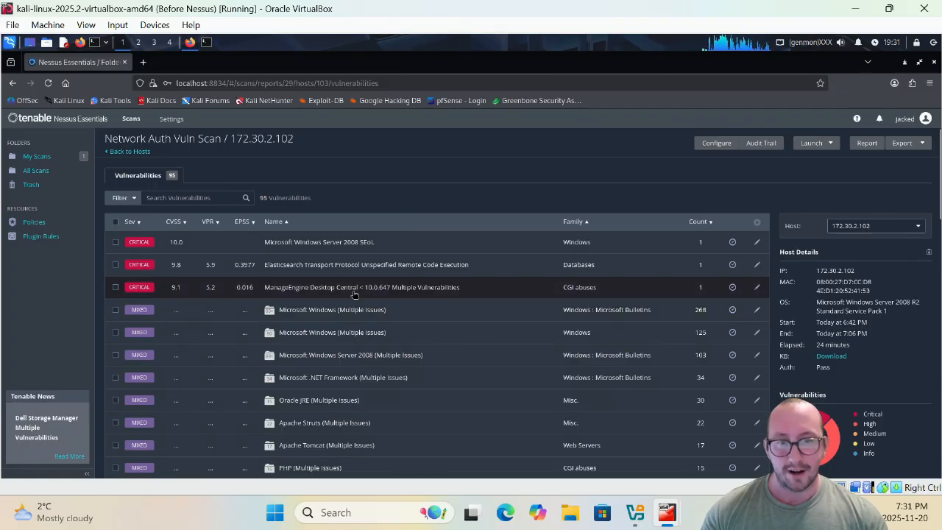
pyautogui.scroll(-3, 356, 295)
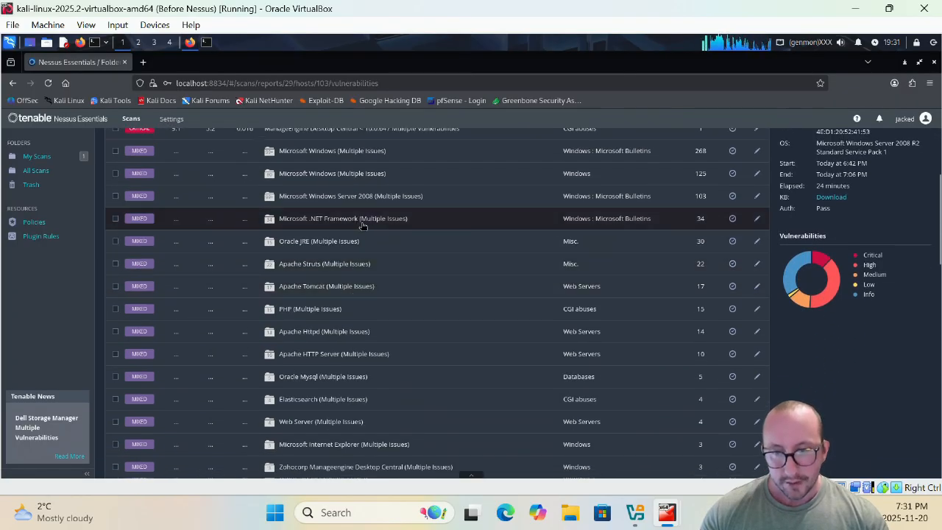
pyautogui.scroll(2, 368, 309)
pyautogui.scroll(2, 379, 318)
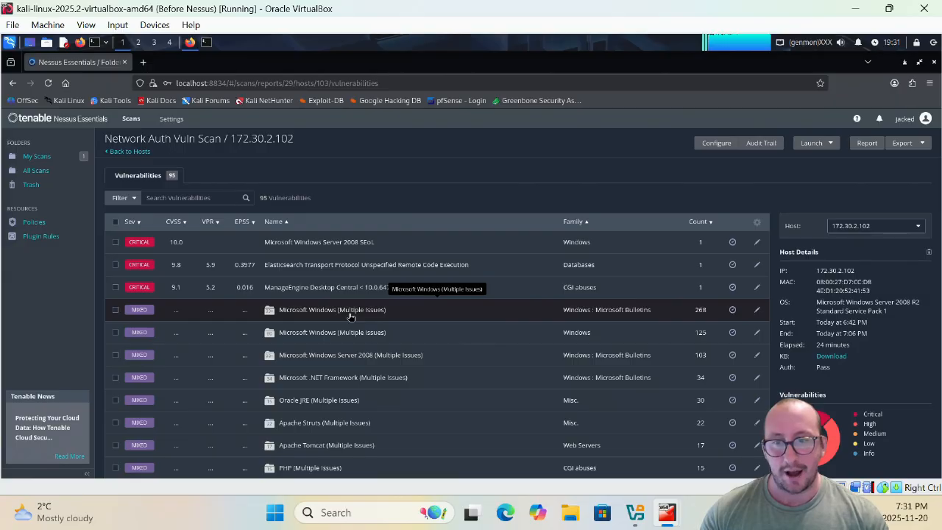
pyautogui.click(384, 291)
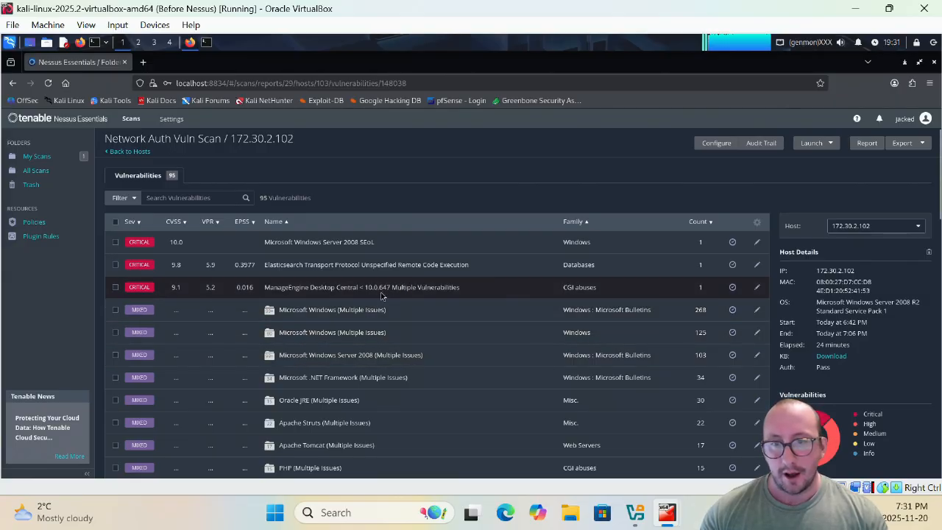
pyautogui.scroll(-3, 401, 342)
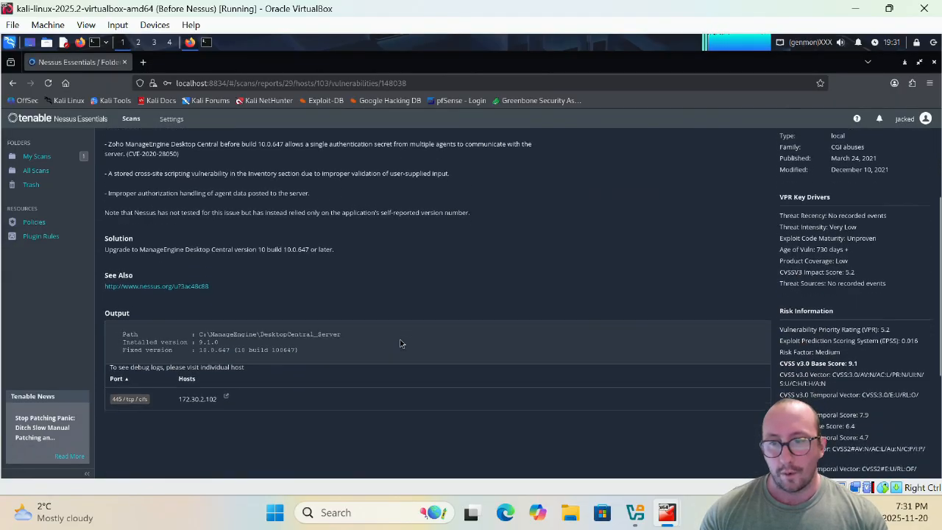
pyautogui.scroll(2, 401, 343)
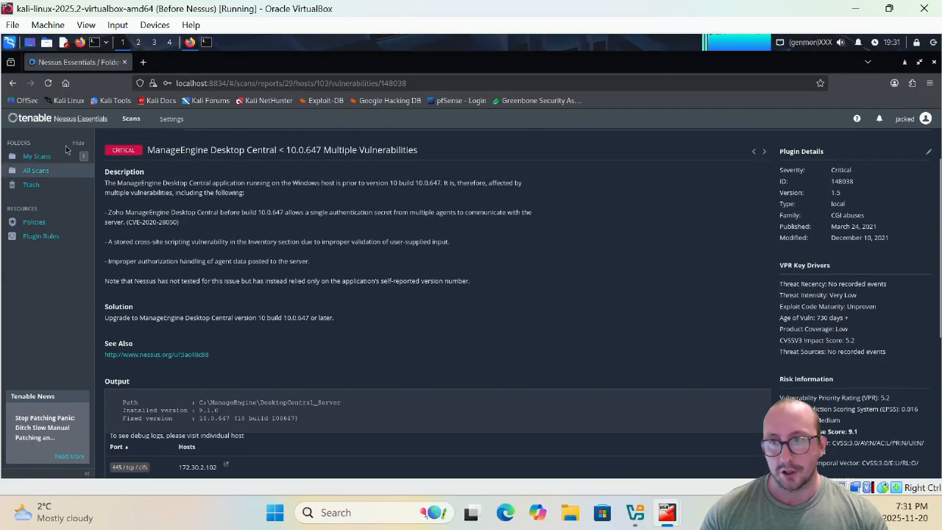
pyautogui.scroll(1, 400, 342)
pyautogui.click(128, 152)
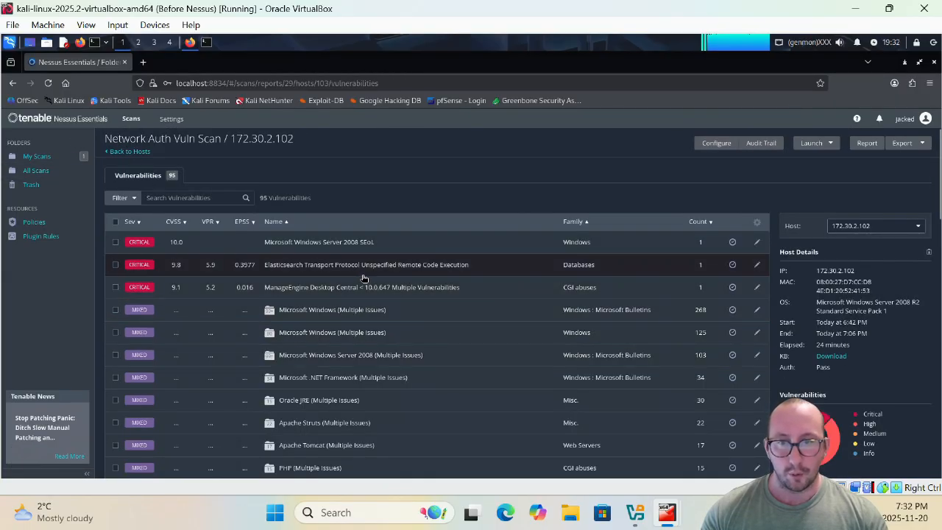
pyautogui.scroll(-1, 368, 302)
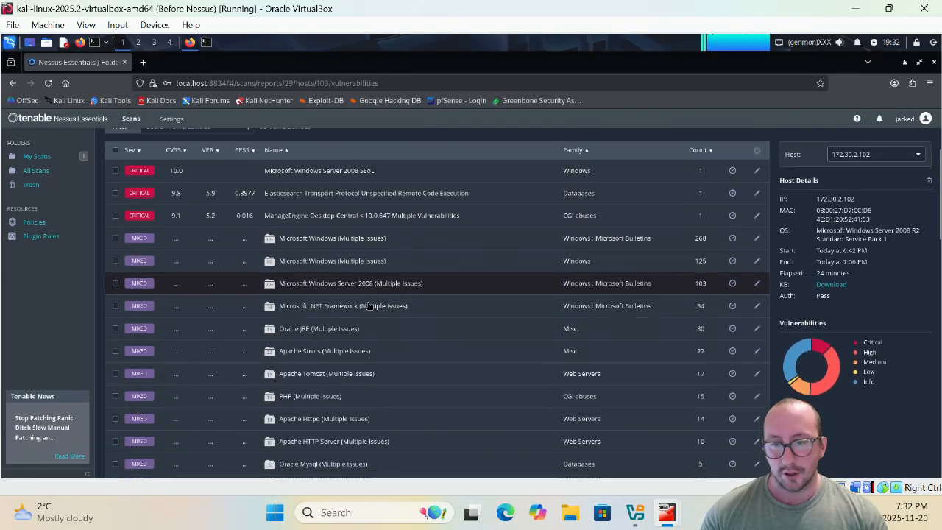
pyautogui.scroll(-2, 363, 324)
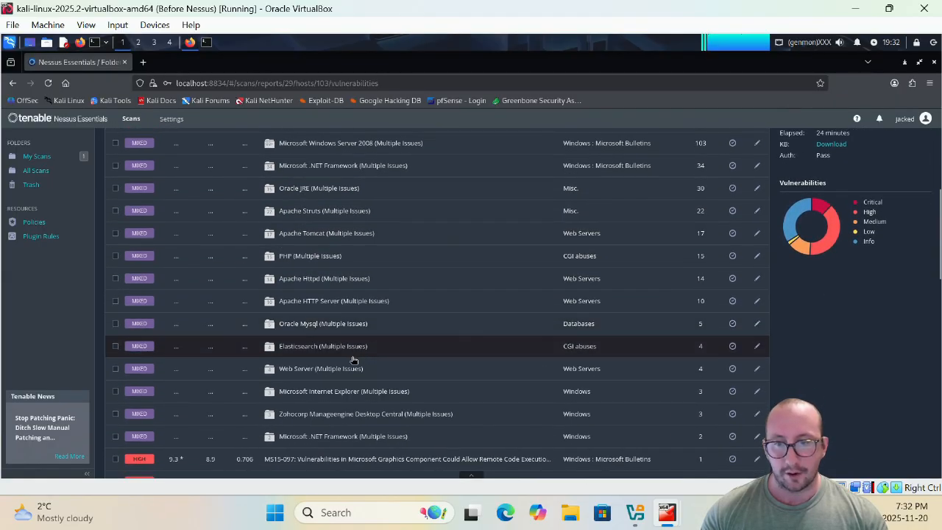
pyautogui.scroll(3, 354, 360)
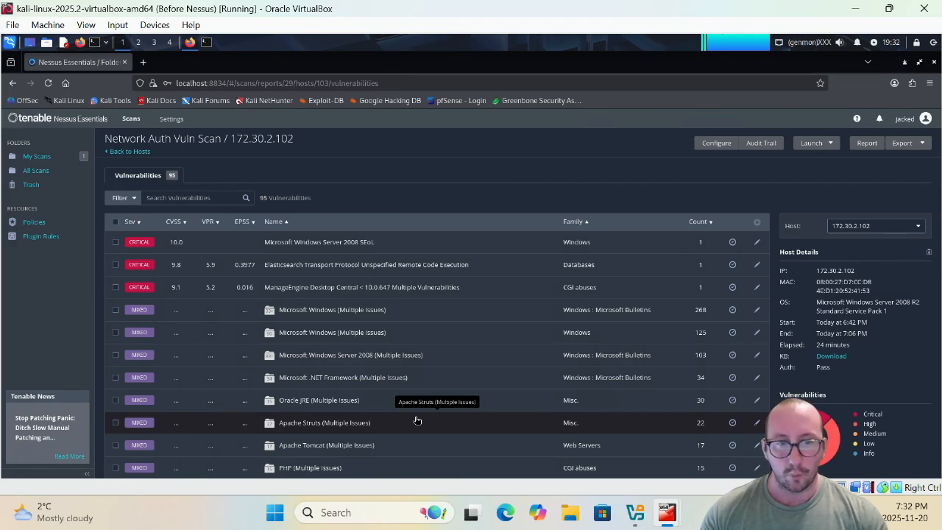
pyautogui.click(360, 313)
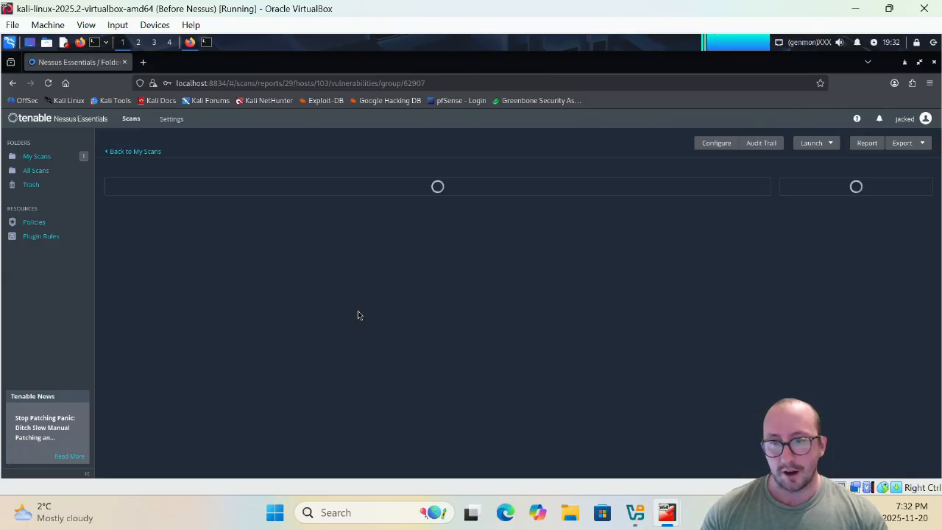
pyautogui.scroll(-3, 368, 335)
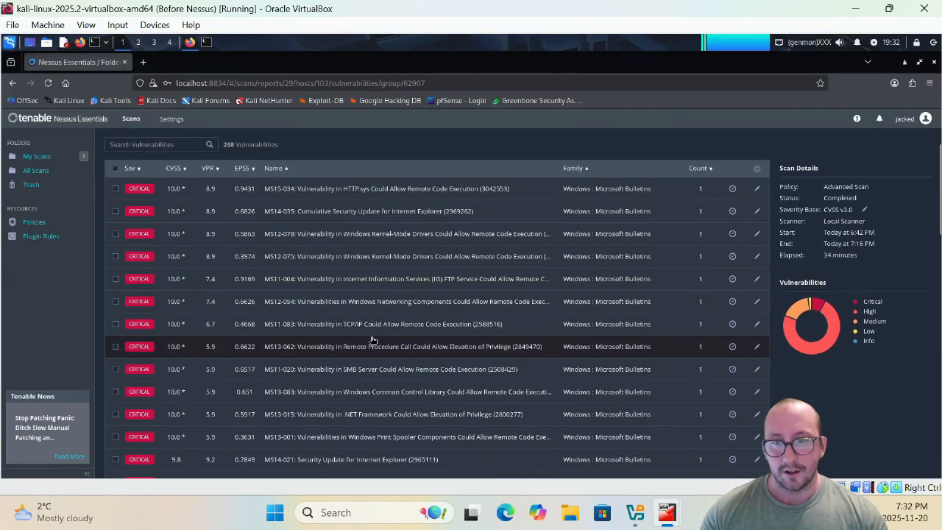
pyautogui.scroll(-10, 372, 339)
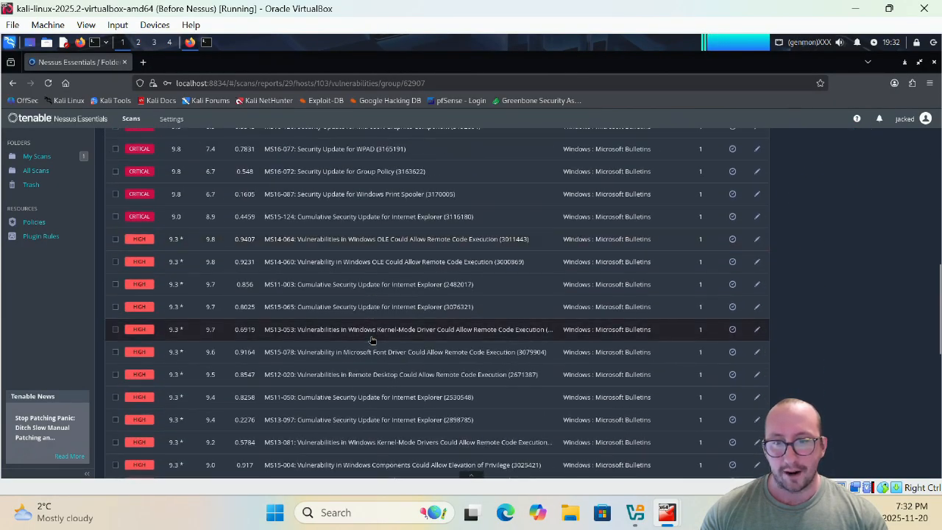
pyautogui.scroll(-10, 372, 338)
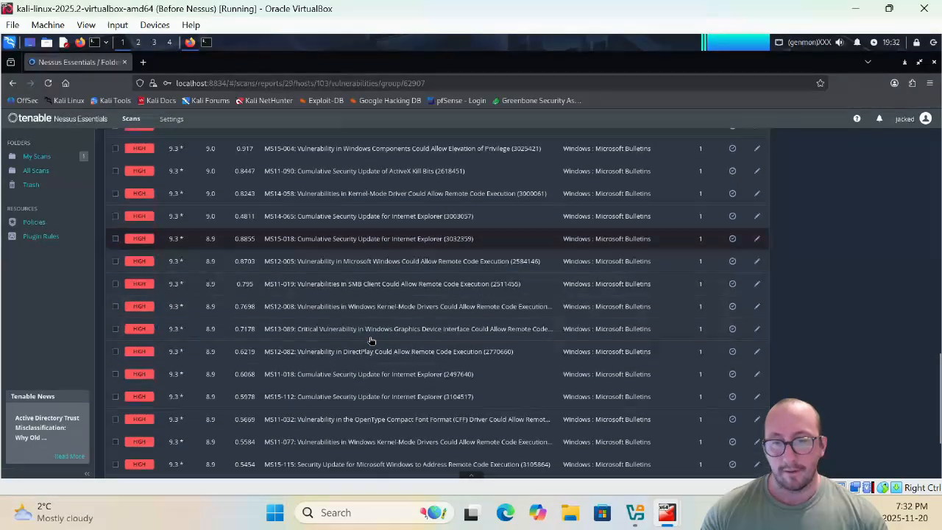
pyautogui.scroll(-2, 366, 336)
pyautogui.scroll(20, 361, 333)
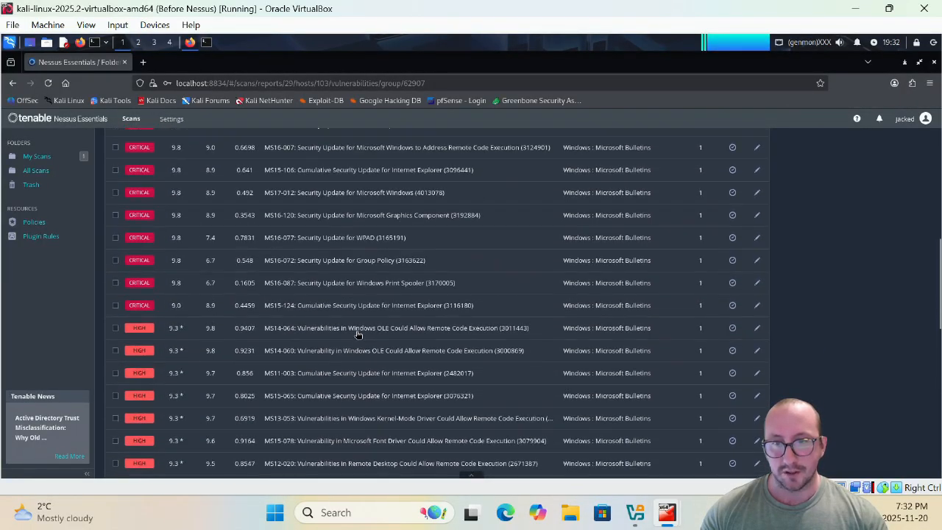
pyautogui.click(140, 152)
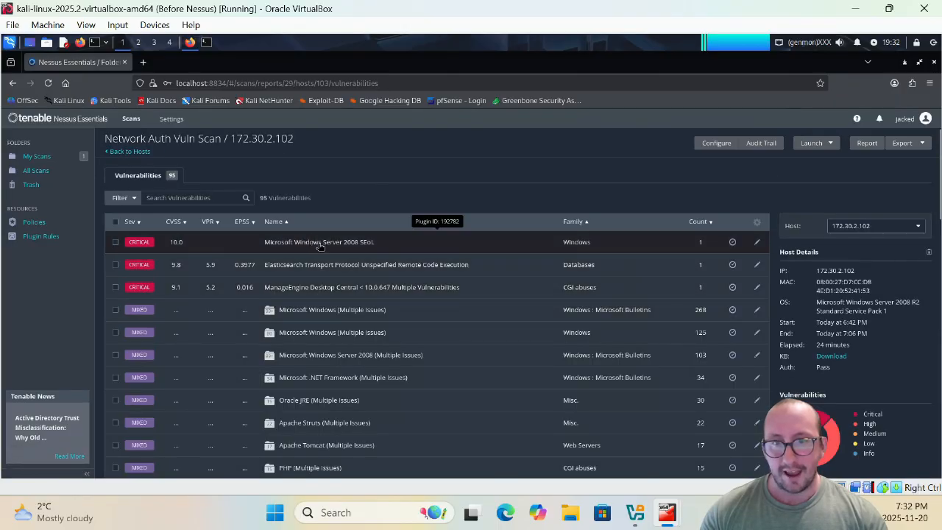
pyautogui.click(316, 246)
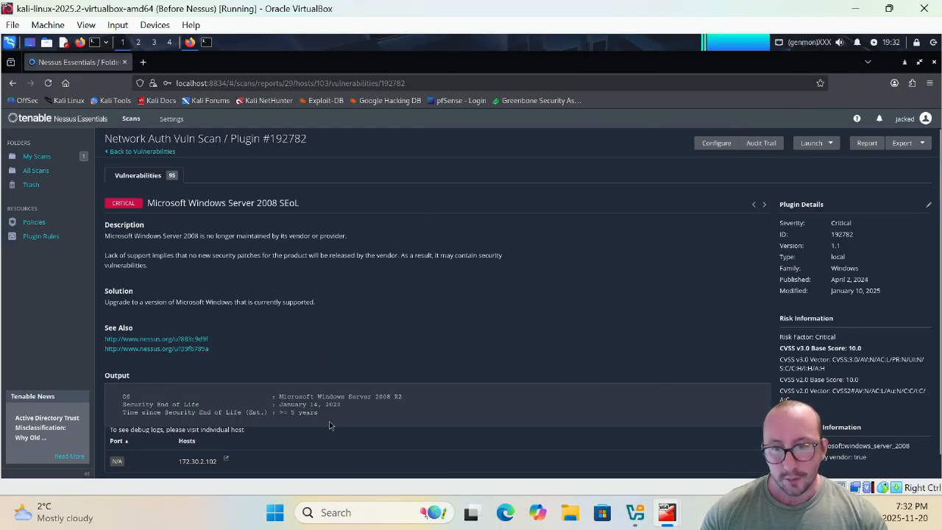
pyautogui.moveTo(321, 413); pyautogui.dragTo(122, 397)
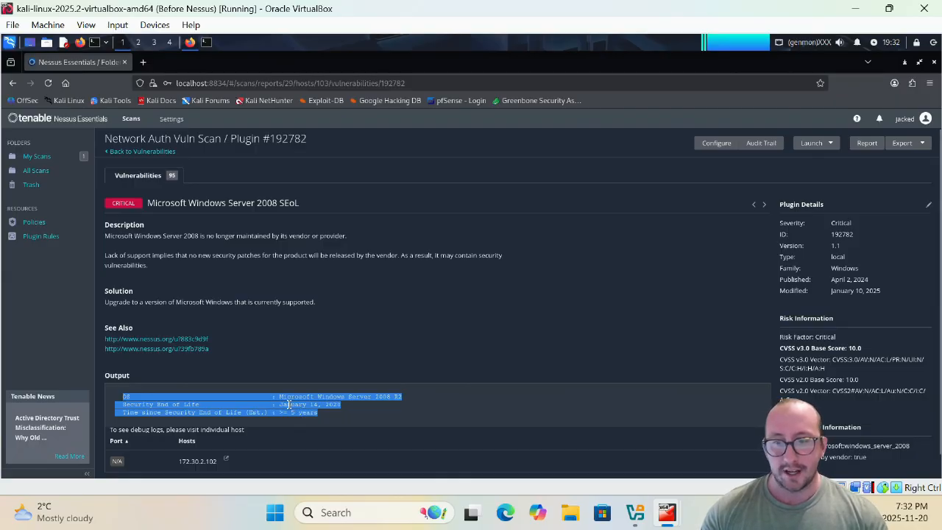
pyautogui.click(211, 410)
pyautogui.moveTo(212, 410); pyautogui.dragTo(277, 403)
pyautogui.click(356, 398)
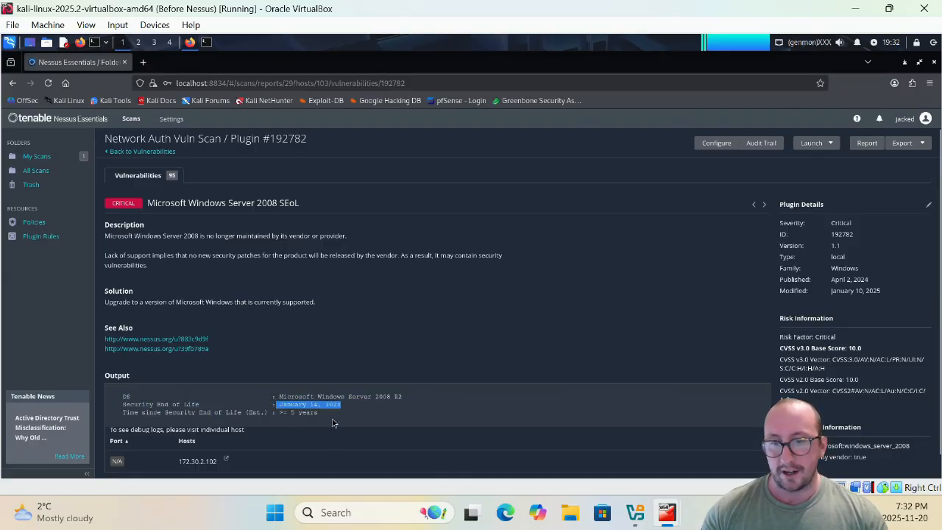
pyautogui.click(332, 422)
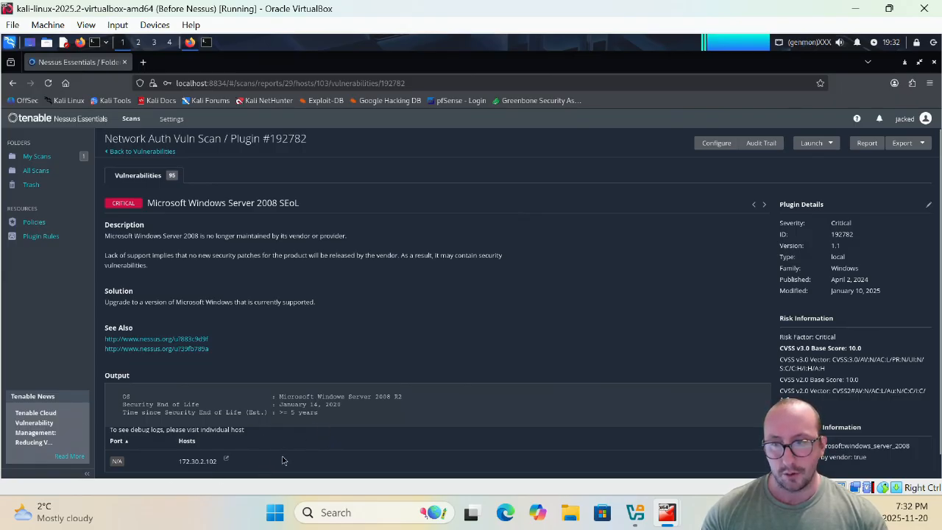
pyautogui.click(161, 151)
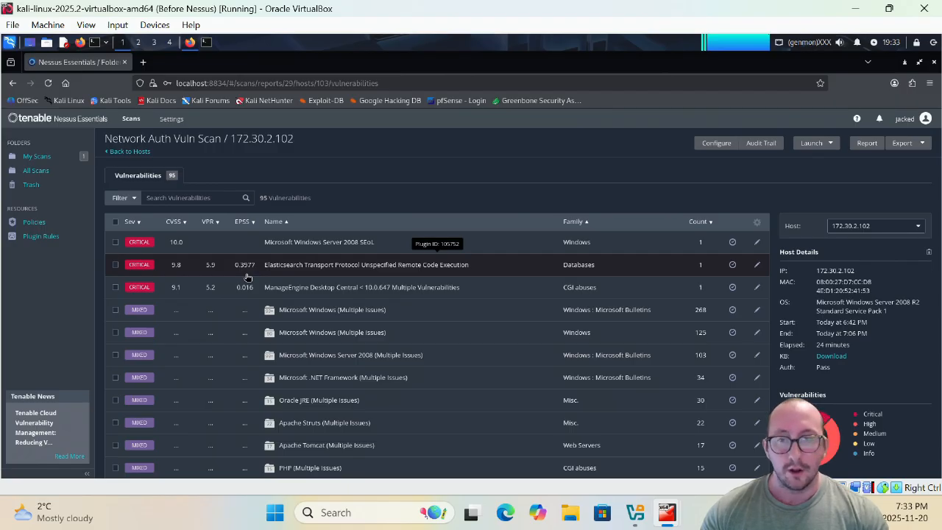
# - Check host 172.30.2.101's vulnerabilities, then return to the four-host Network Auth Vuln Scan overview
pyautogui.click(131, 152)
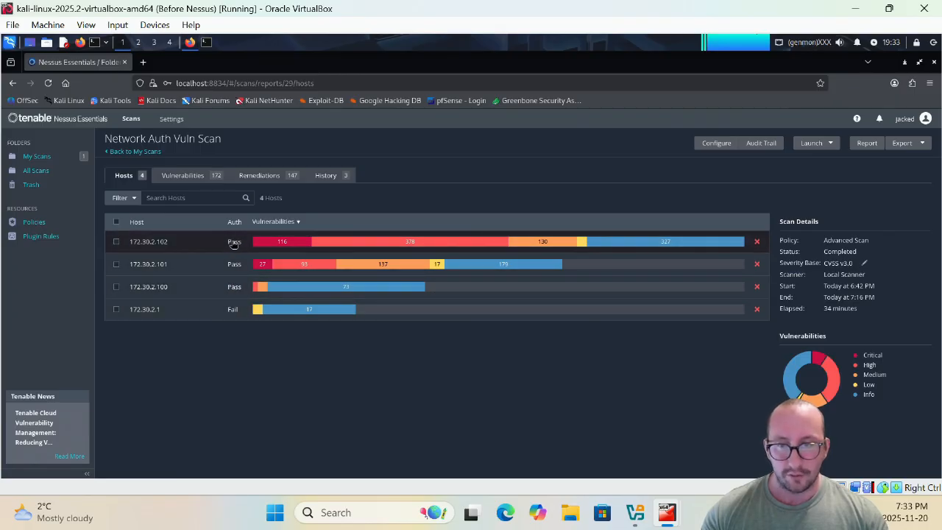
pyautogui.click(194, 266)
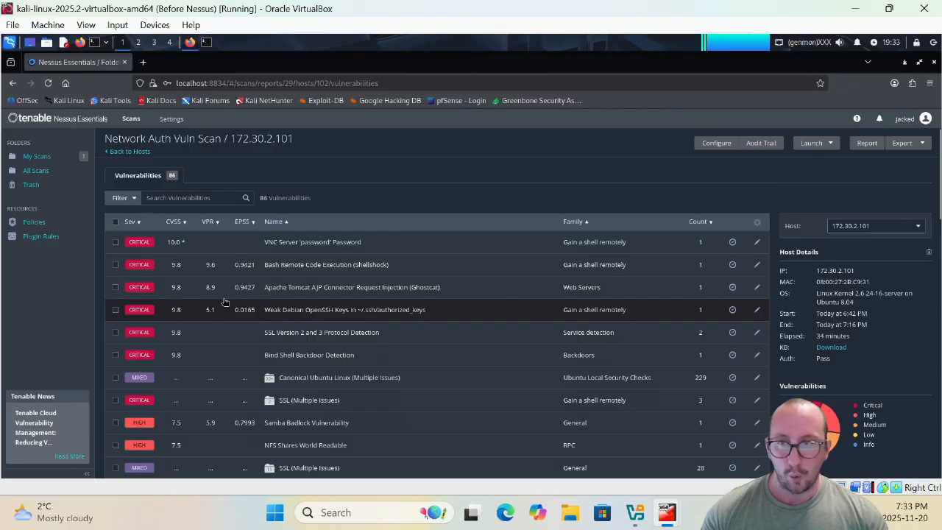
pyautogui.click(136, 149)
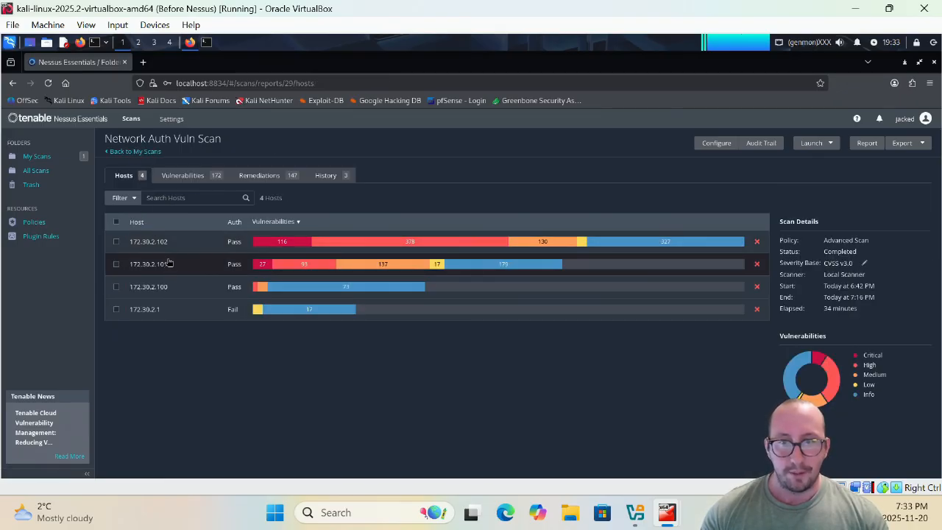